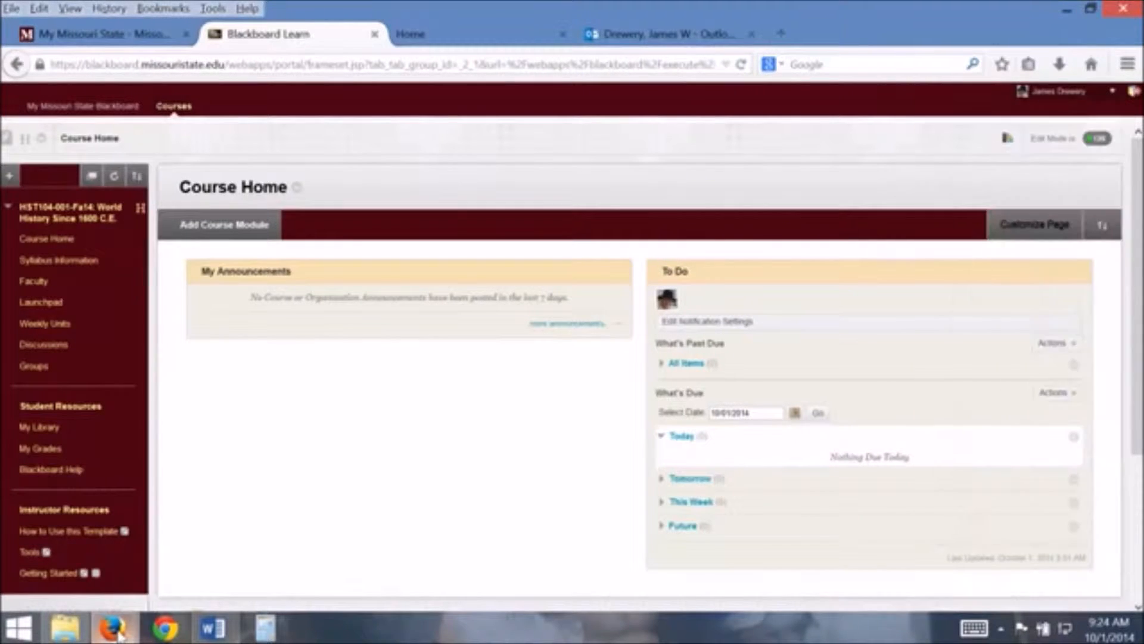
Bring up the Experts help window, maximize it, and switch to the window showing the Blackboard at MSU Instructor Guides
mouse_move(127, 613)
left_click(306, 539)
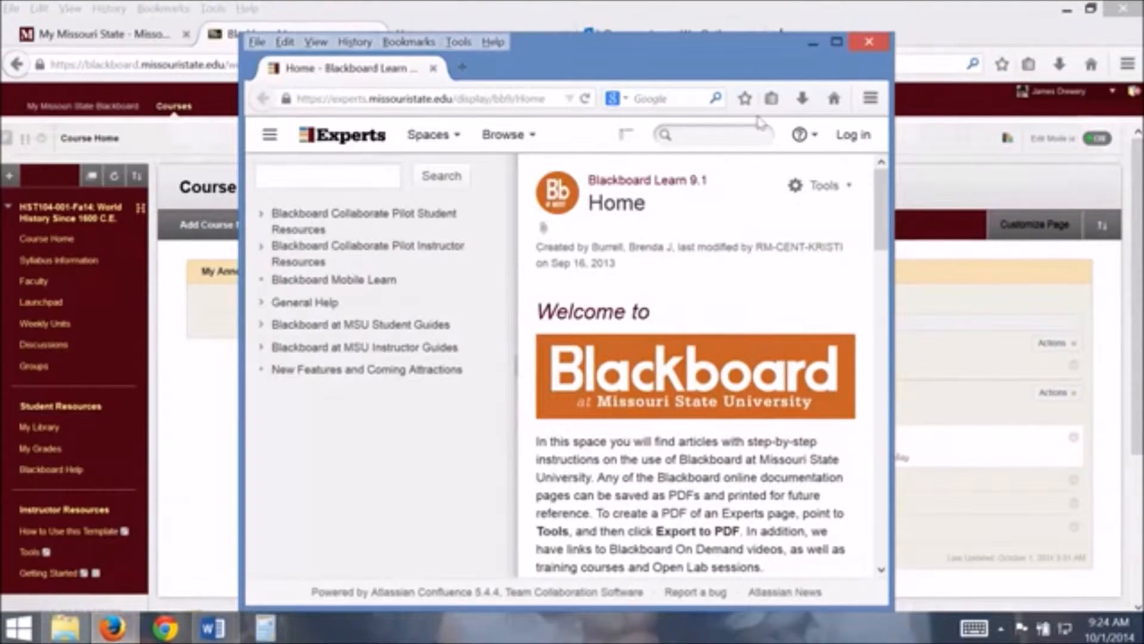
left_click(838, 42)
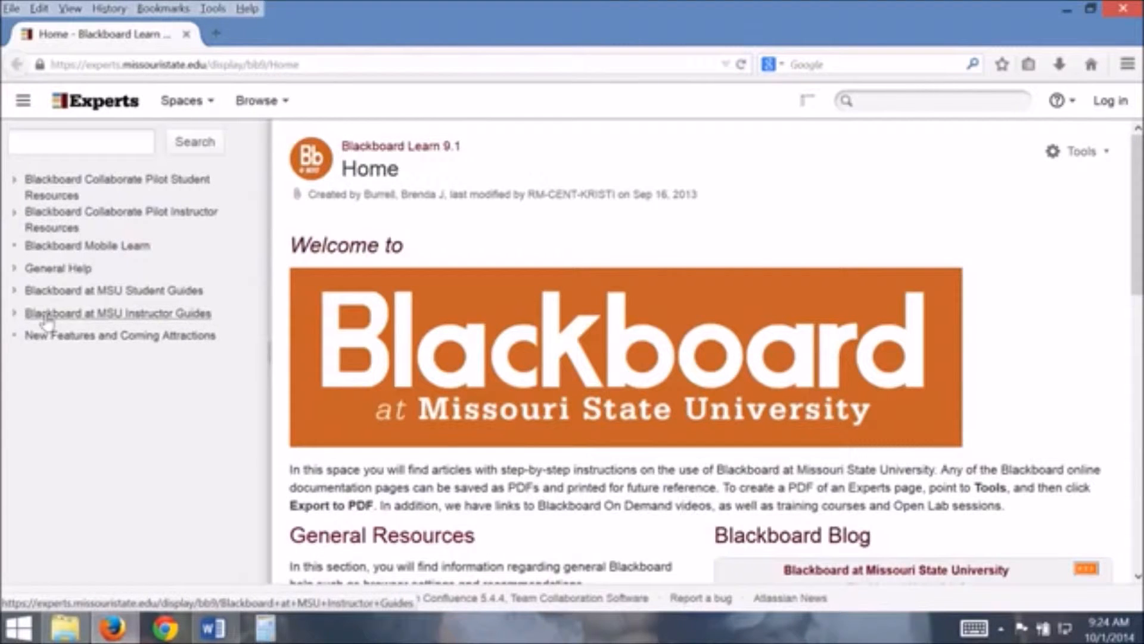
left_click(121, 638)
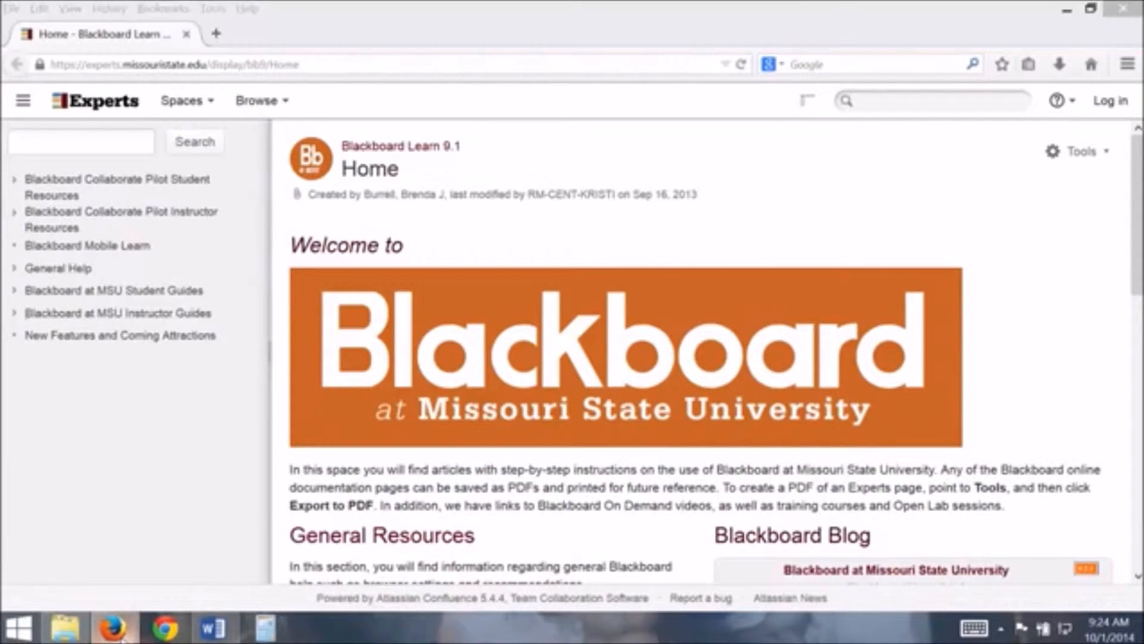
left_click(447, 554)
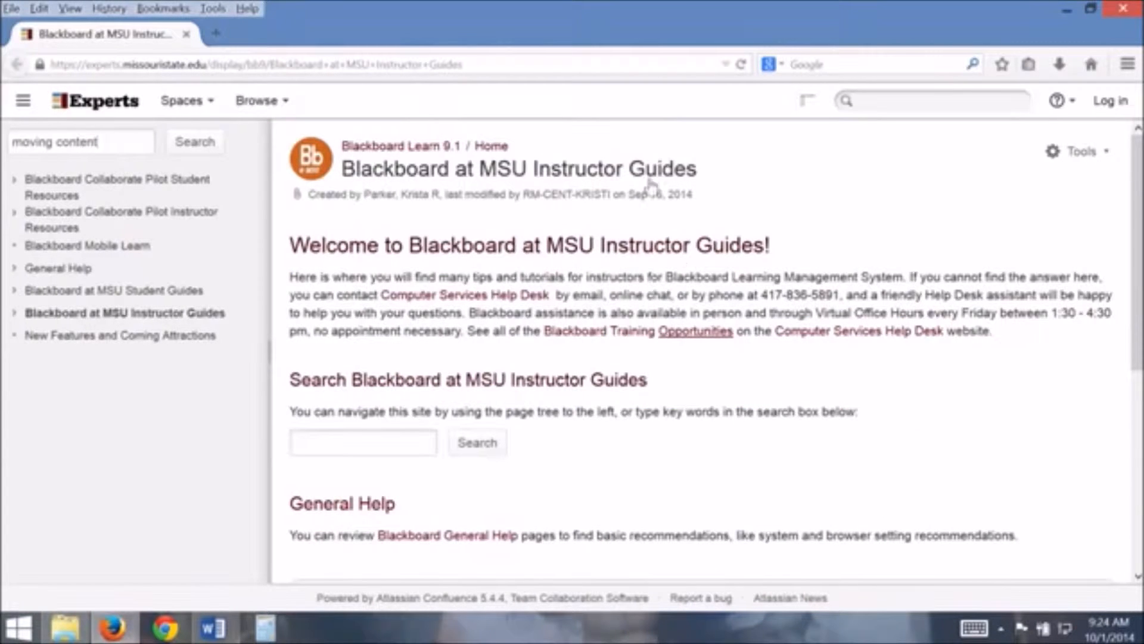
Search the help site for "moving content" and read through the Copying and Moving Course Content article
left_click(129, 143)
left_click(190, 152)
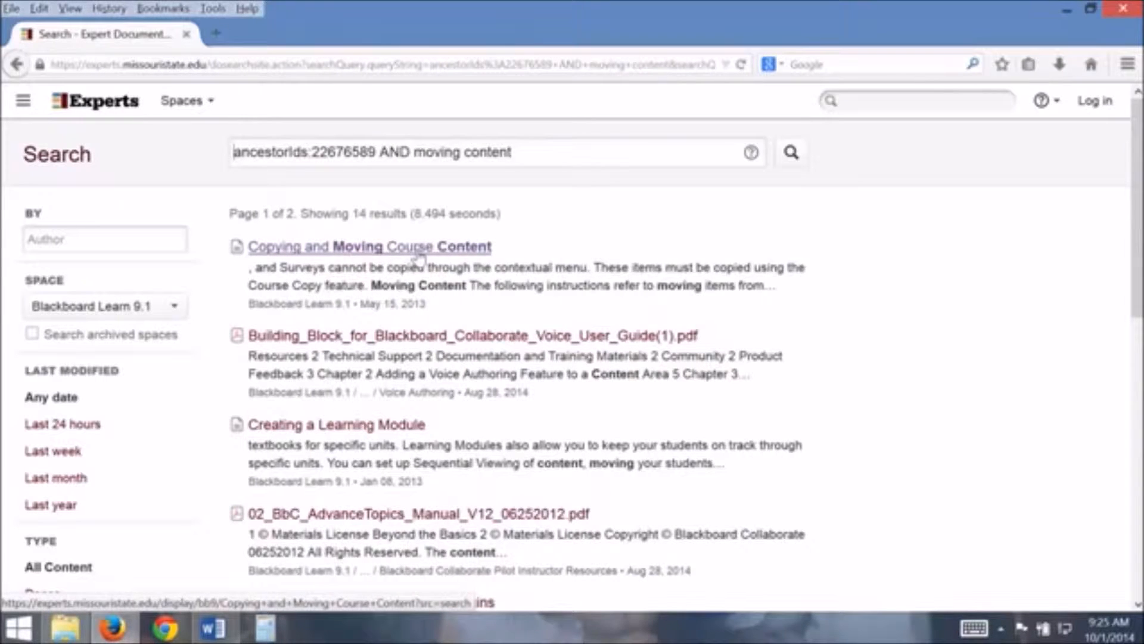
left_click(420, 257)
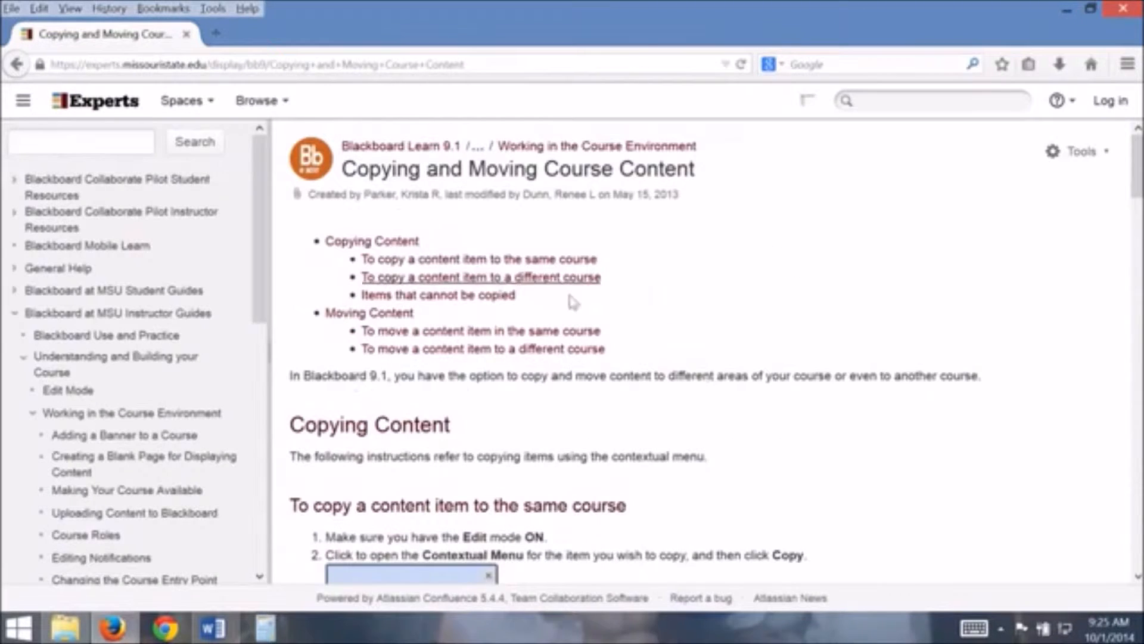
scroll(661, 374, "down", 3)
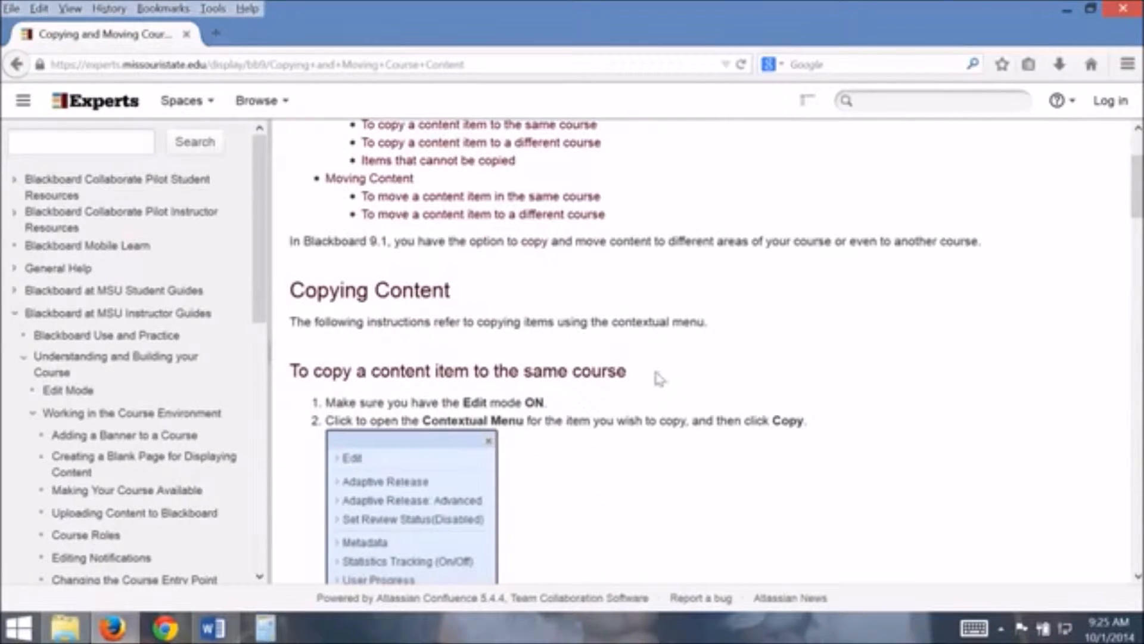
scroll(651, 375, "down", 9)
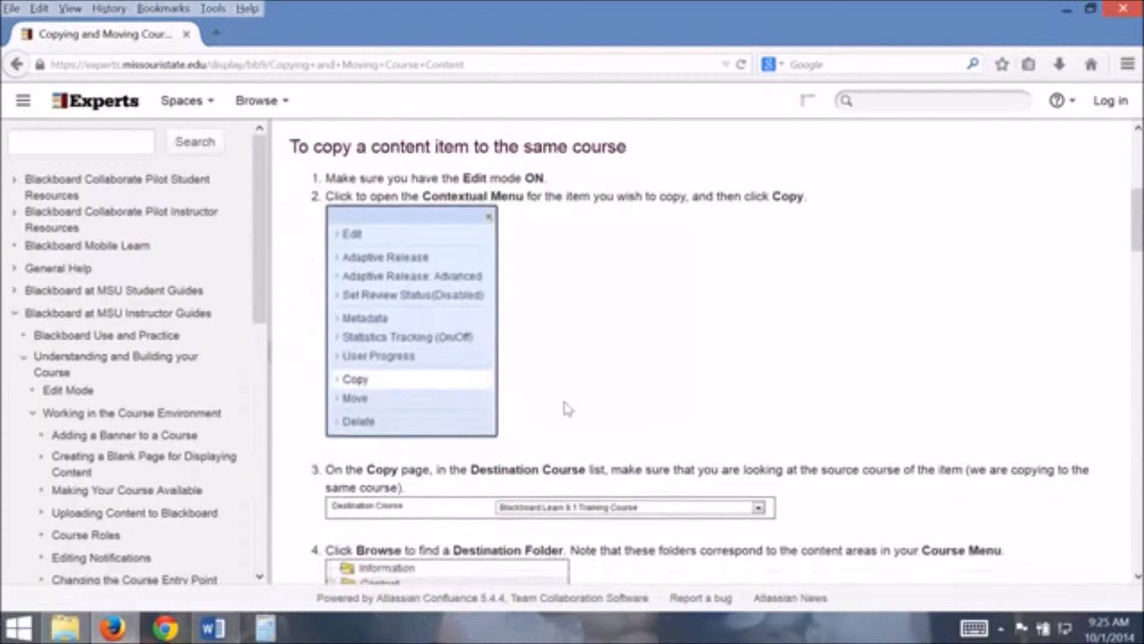
scroll(565, 410, "down", 15)
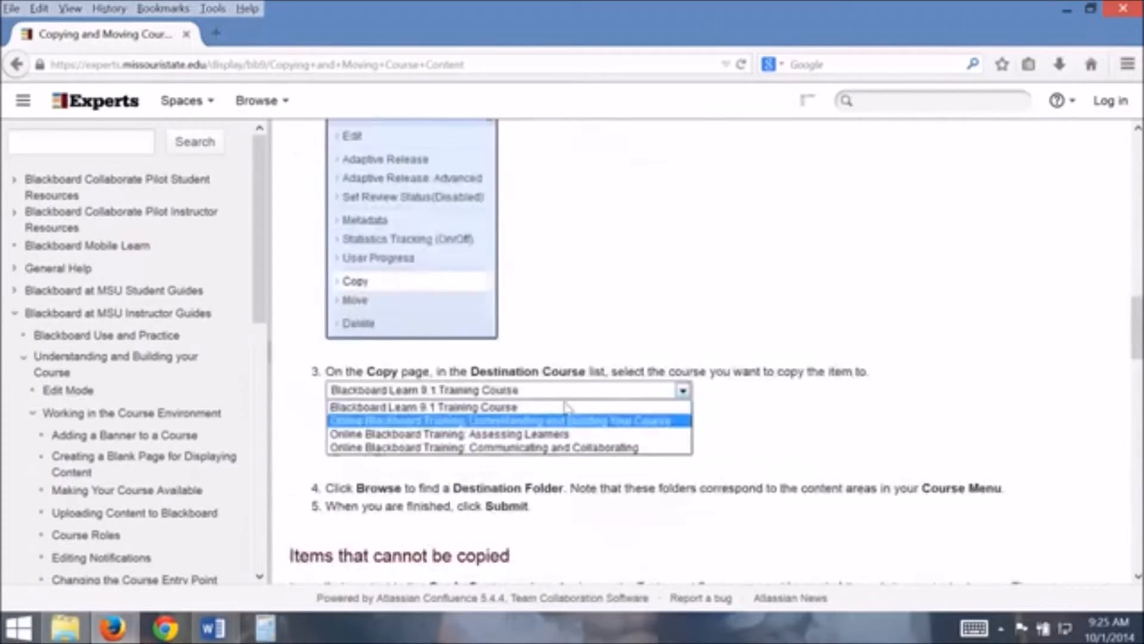
scroll(565, 410, "down", 14)
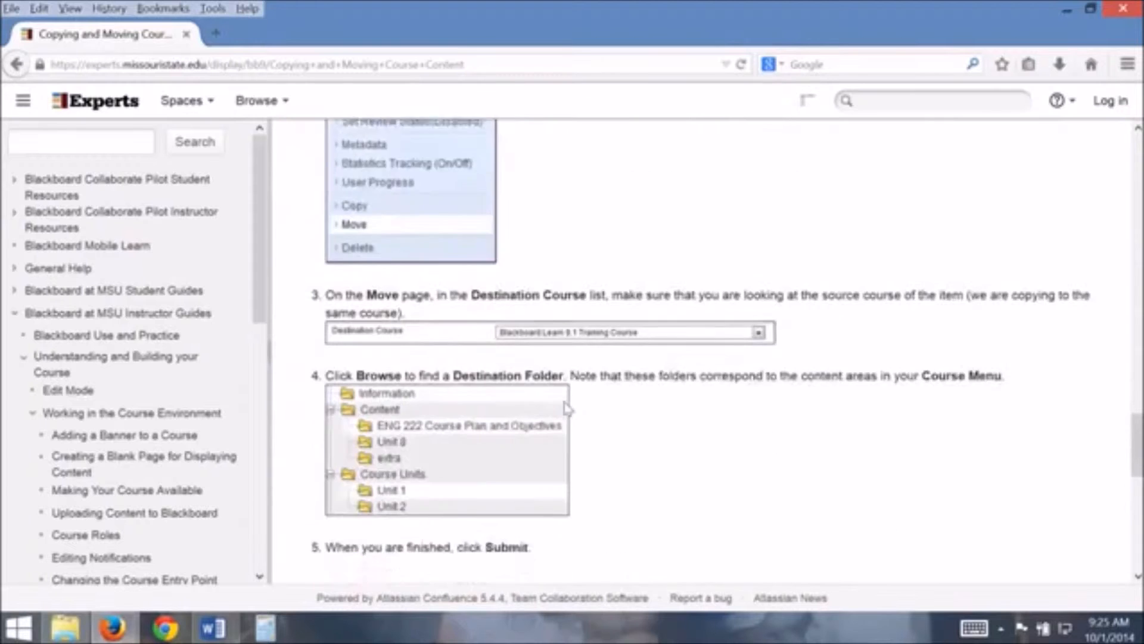
scroll(565, 410, "down", 1)
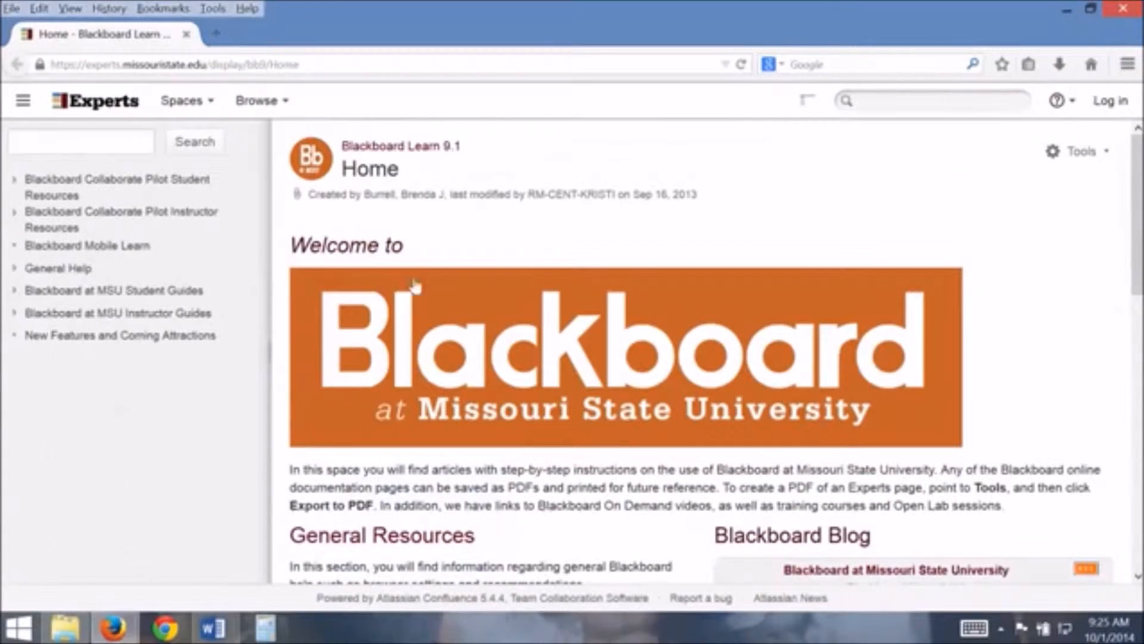
Return to the course window, launch Blackboard help, view the Blackboard at MSU Instructor Guides page and minimize its window
left_click(136, 624)
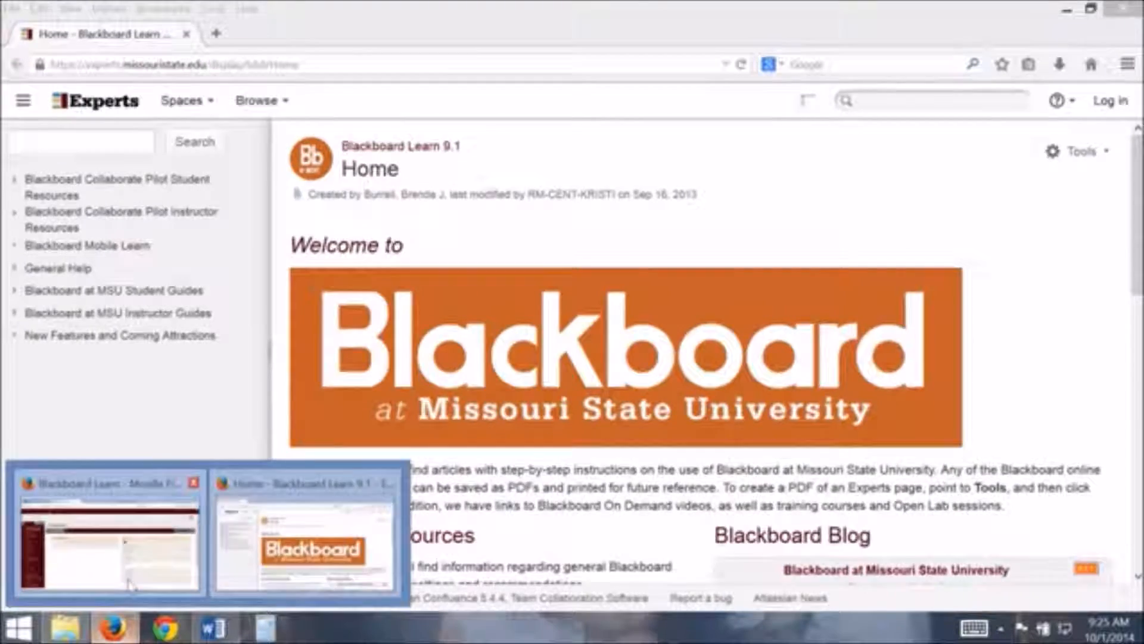
left_click(110, 554)
left_click(1110, 98)
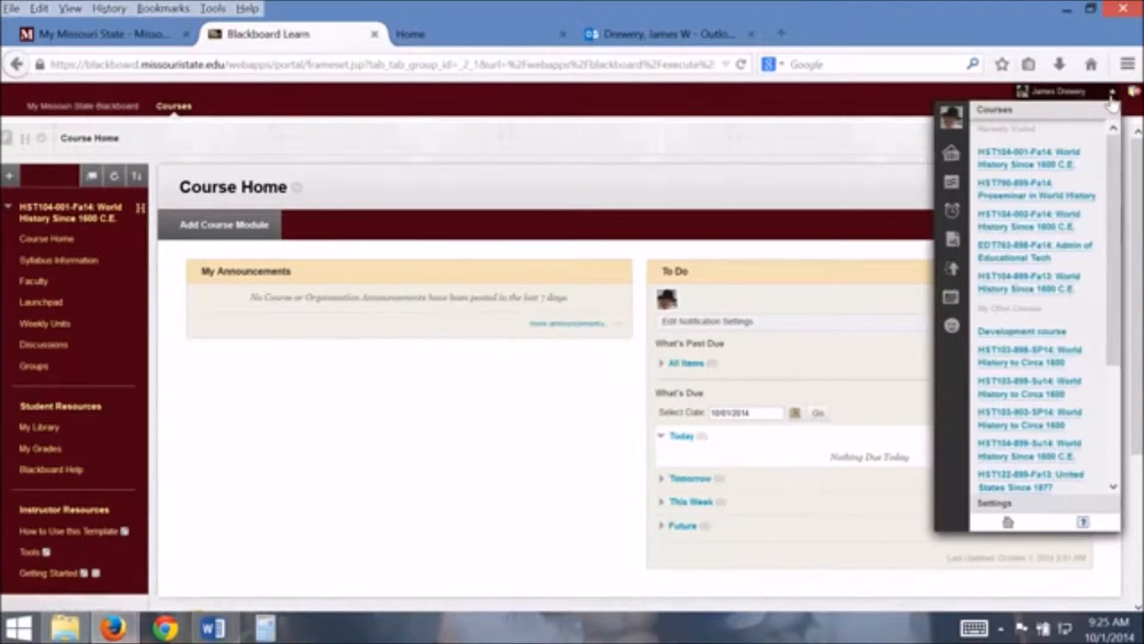
left_click(1082, 523)
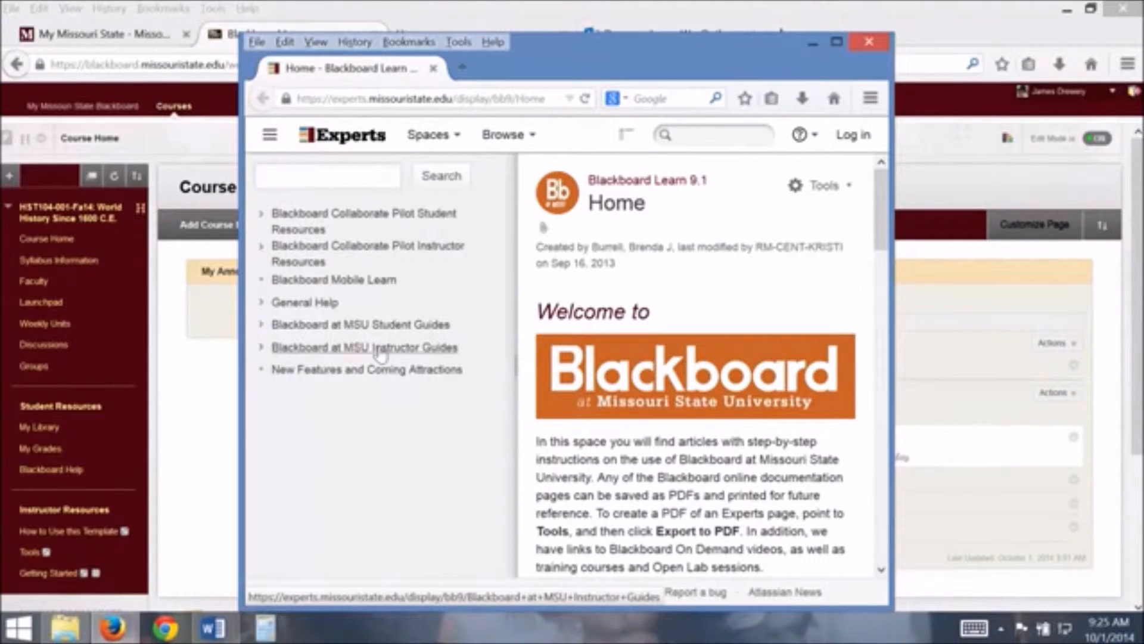
left_click(380, 351)
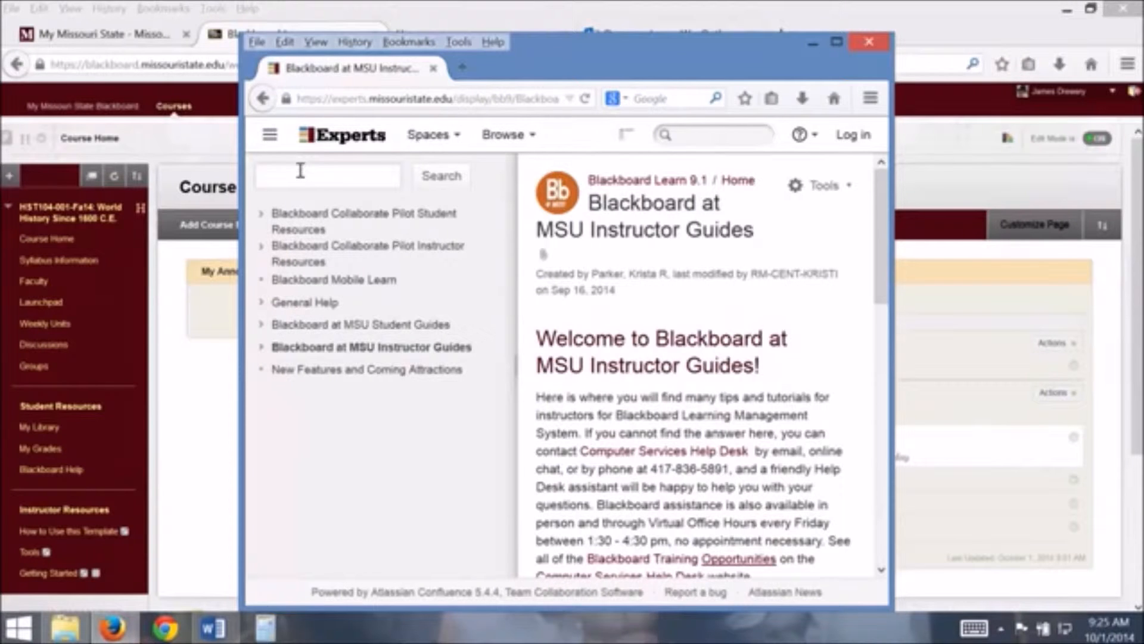
left_click(813, 44)
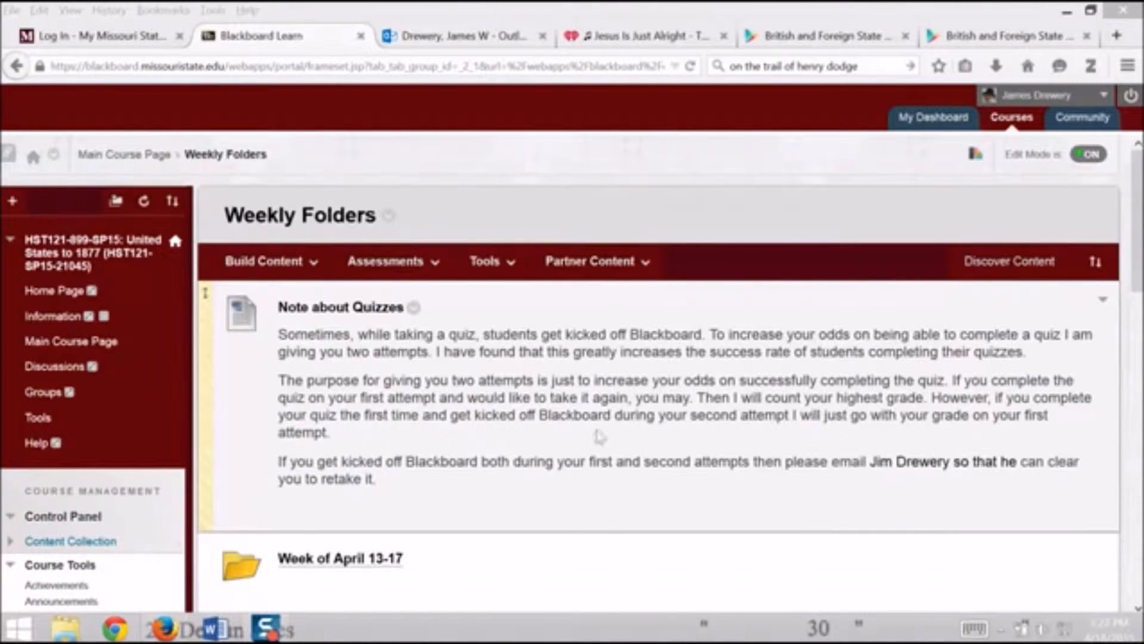
Open the Adaptive Release settings of the Week of March 23-27 folder in Weekly Folders
left_click(1137, 244)
left_click_drag(1137, 245, 882, 438)
scroll(880, 471, "down", 6)
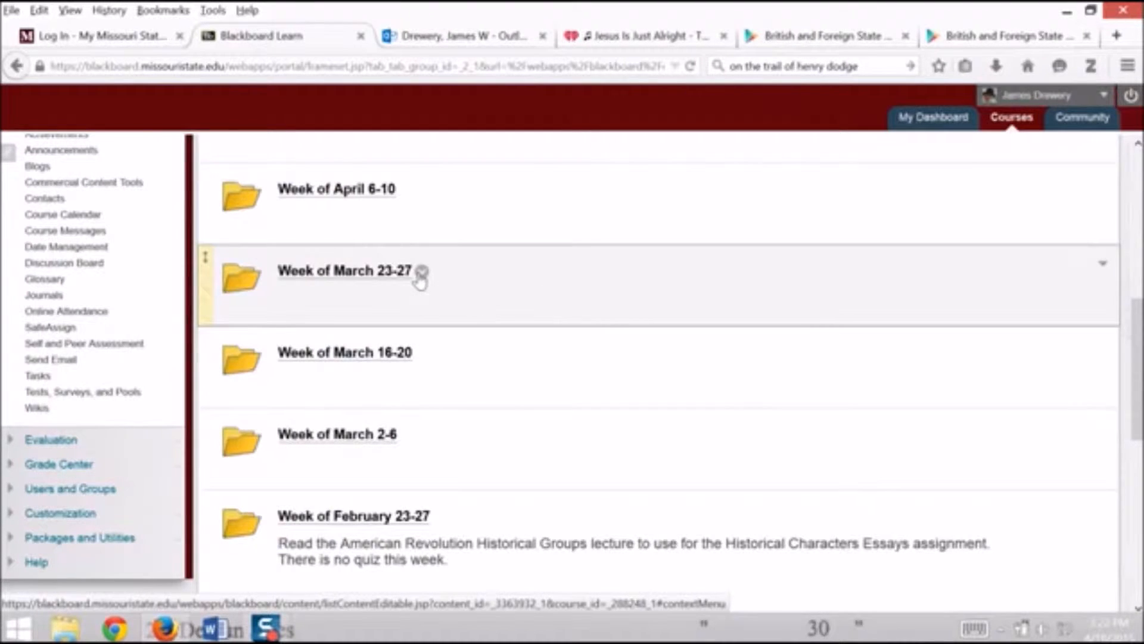
left_click(421, 273)
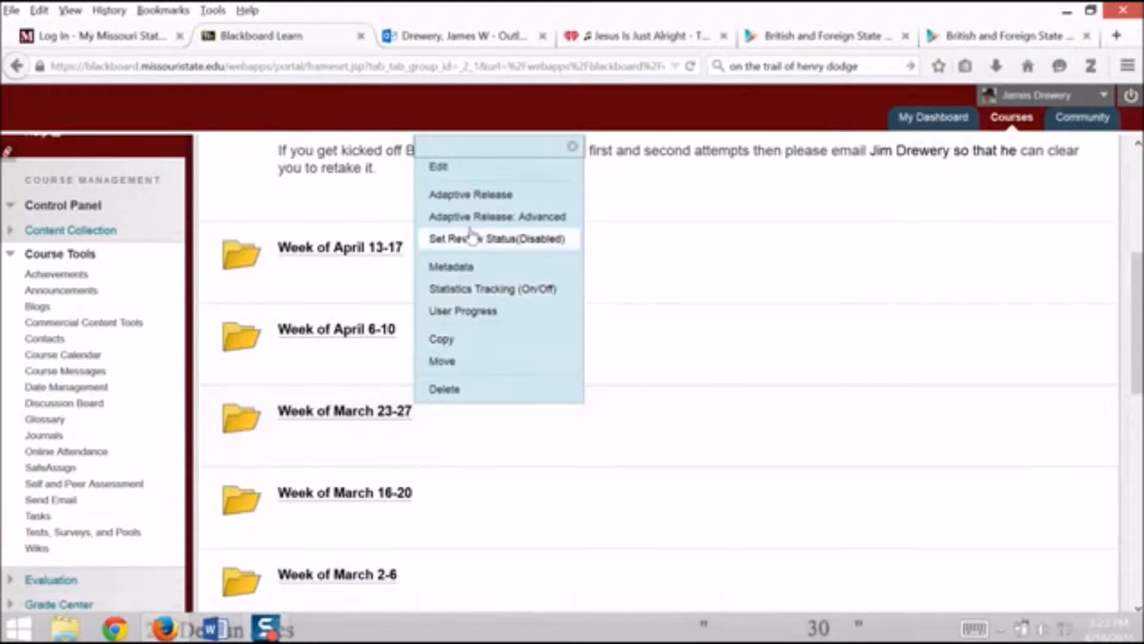
left_click(512, 197)
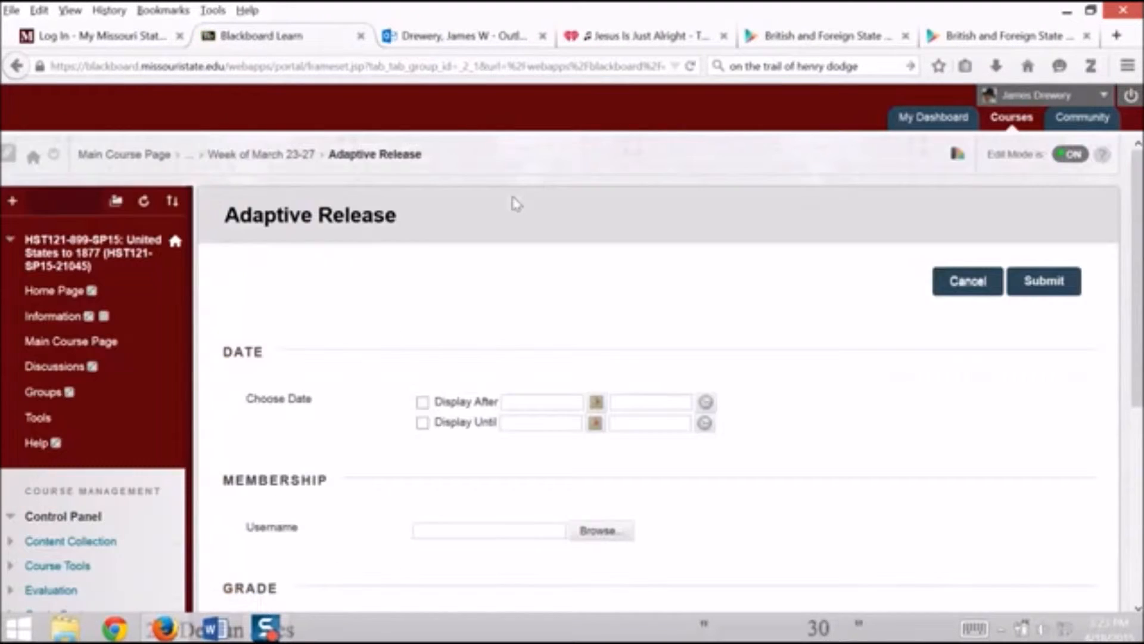
Limit the folder's availability with Display After 04/18/2015 11:59 PM and Display Until 04/20/2015 11:59 PM
scroll(477, 320, "down", 3)
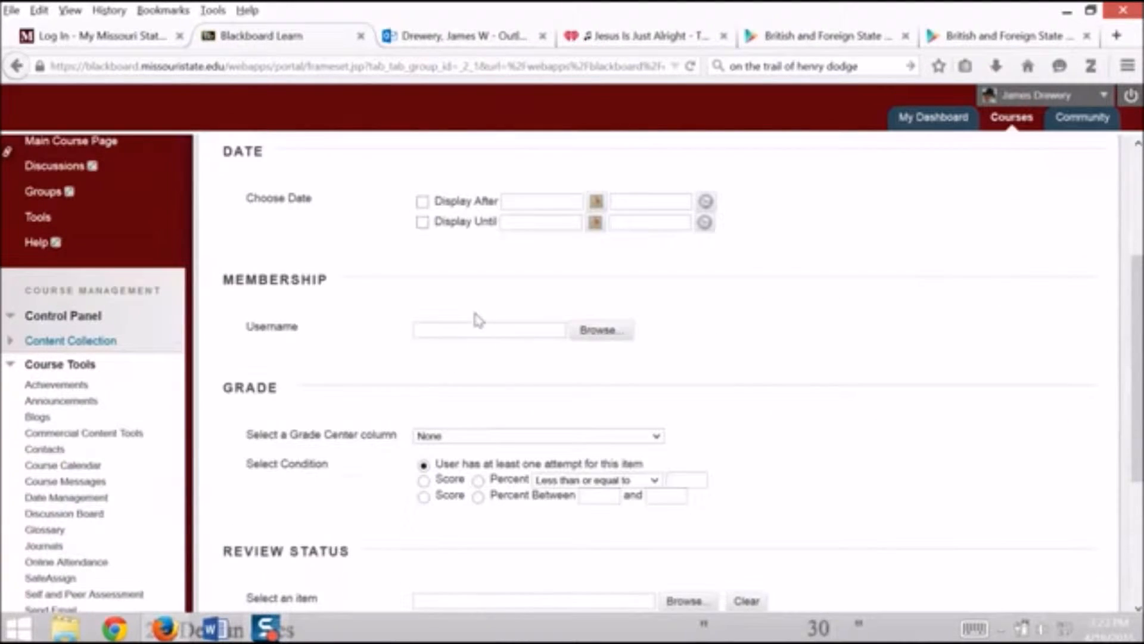
left_click(424, 202)
left_click(423, 222)
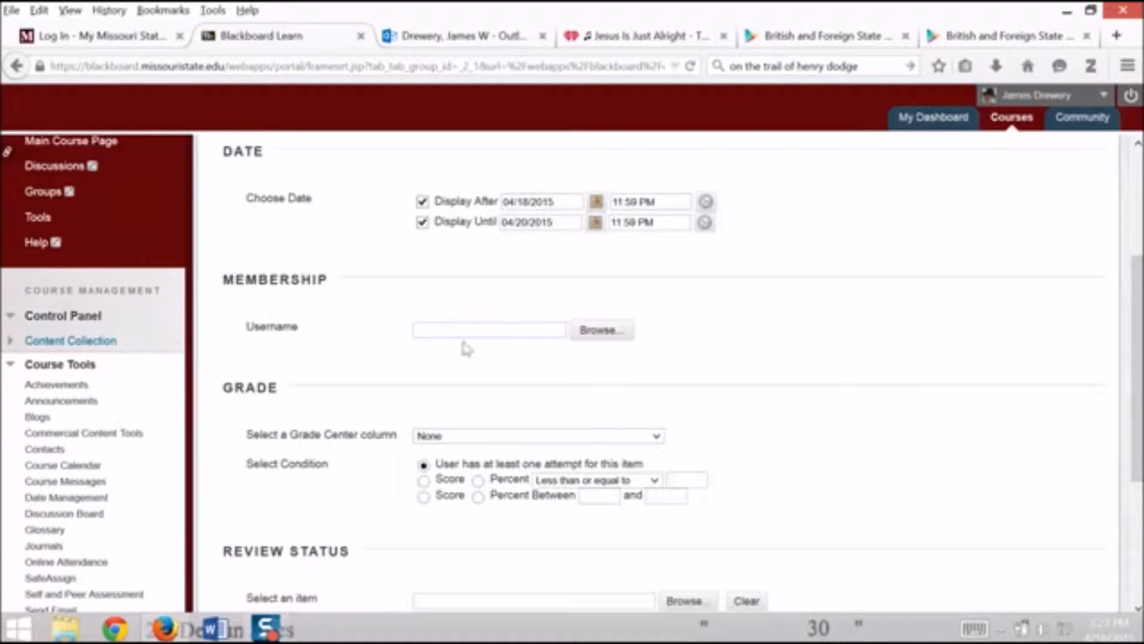
Open the Course Membership search for the username restriction and set it to search by Last Name
left_click(617, 340)
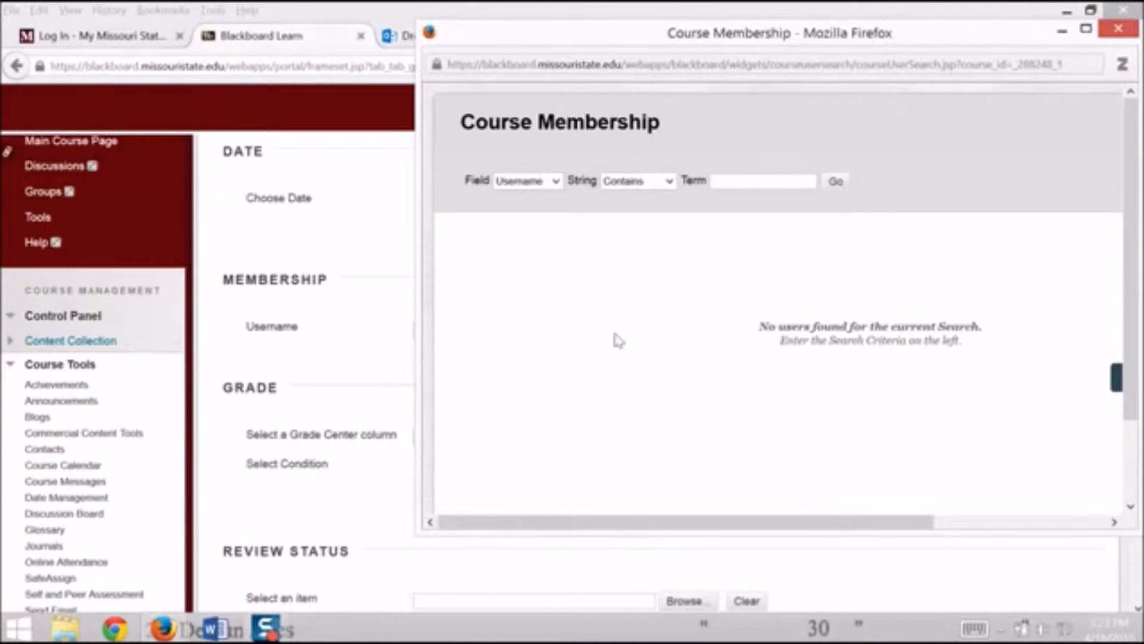
left_click(1091, 34)
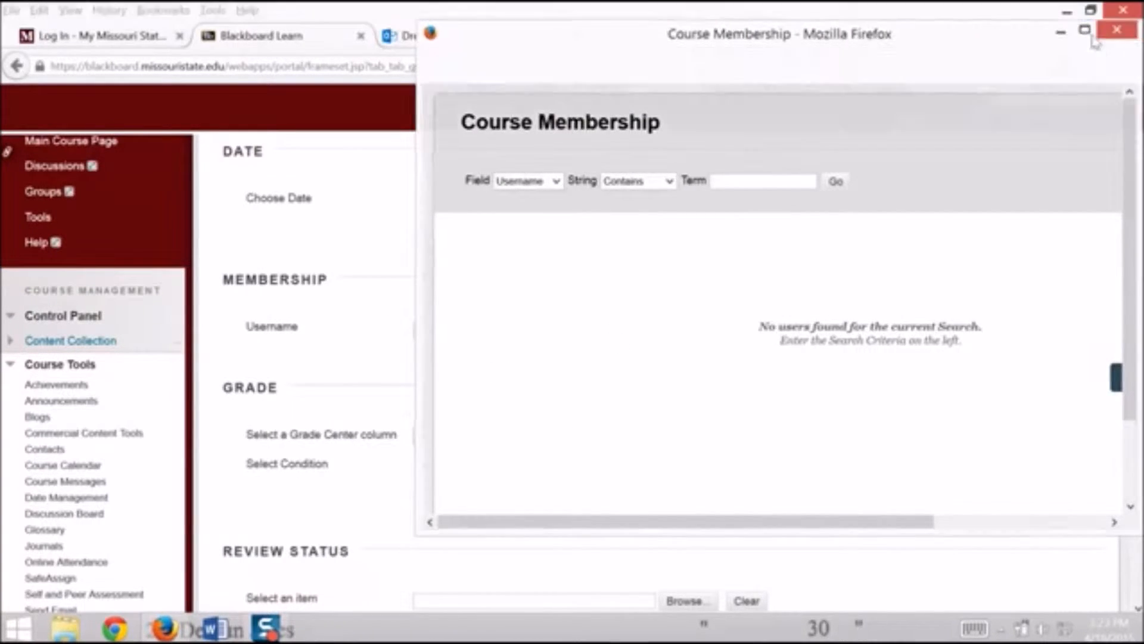
left_click(616, 329)
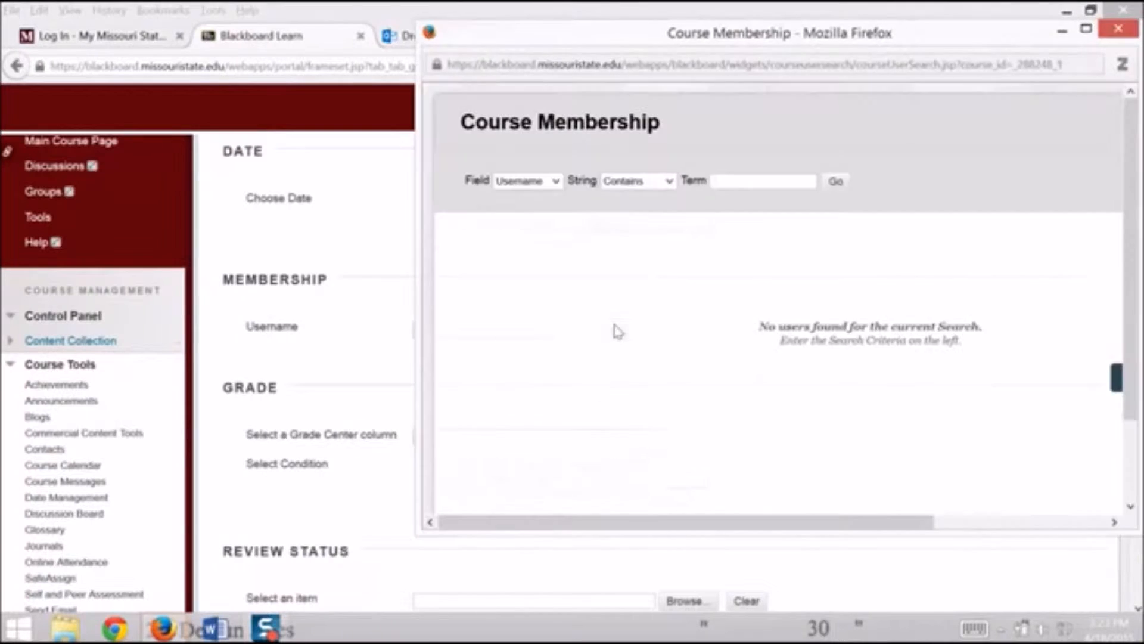
left_click(528, 181)
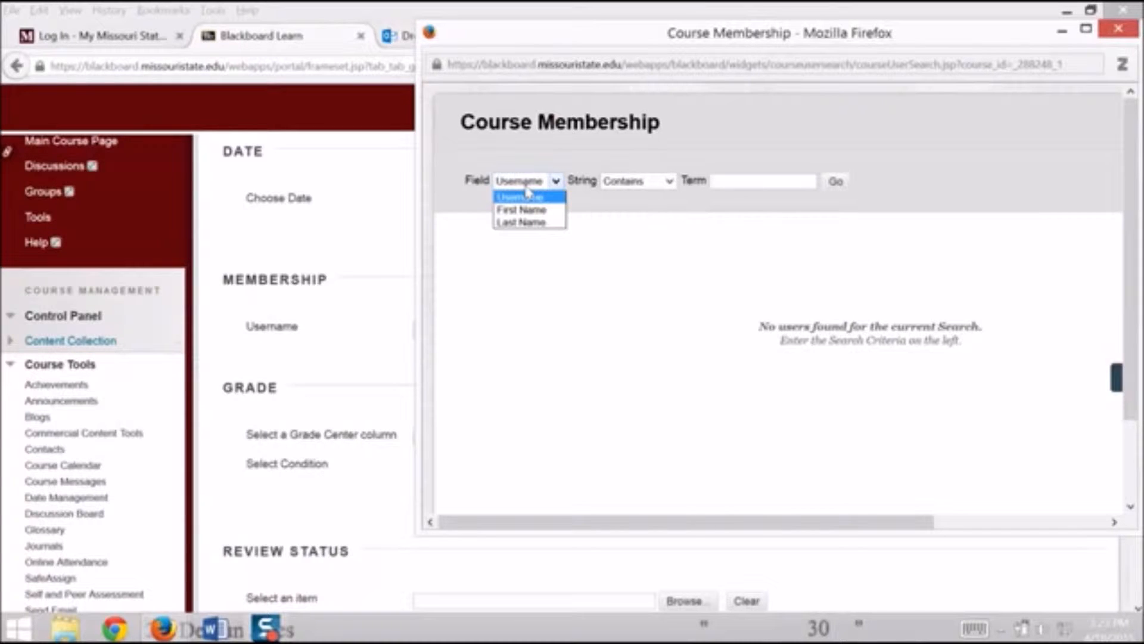
left_click(524, 223)
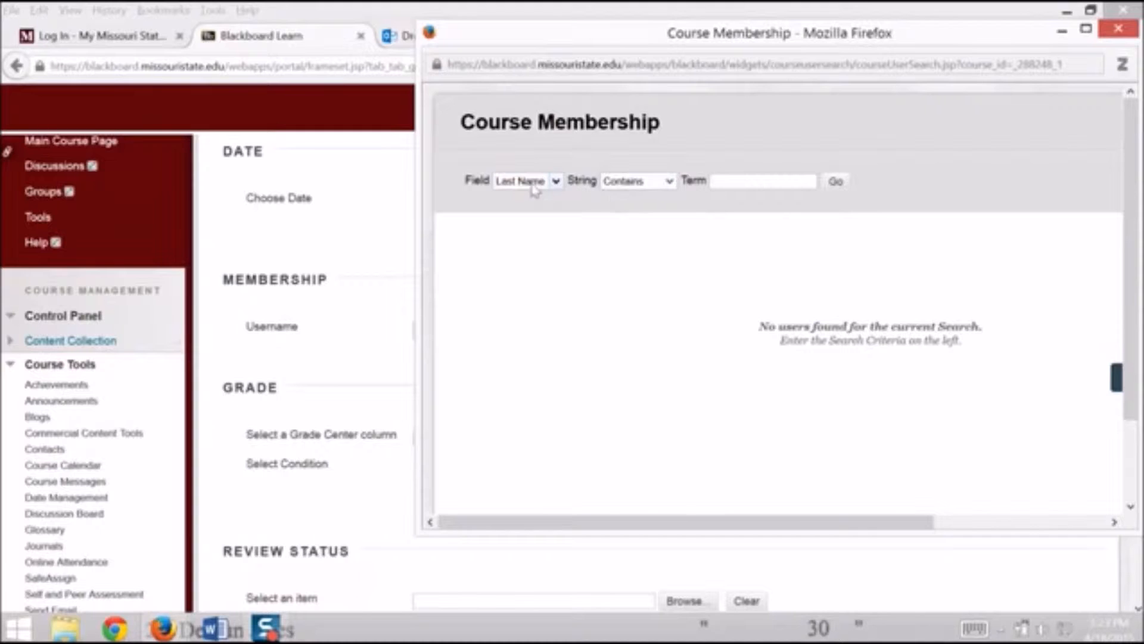
Search the course members for the student's last name and submit the matching student as the membership username
left_click(744, 184)
type("j")
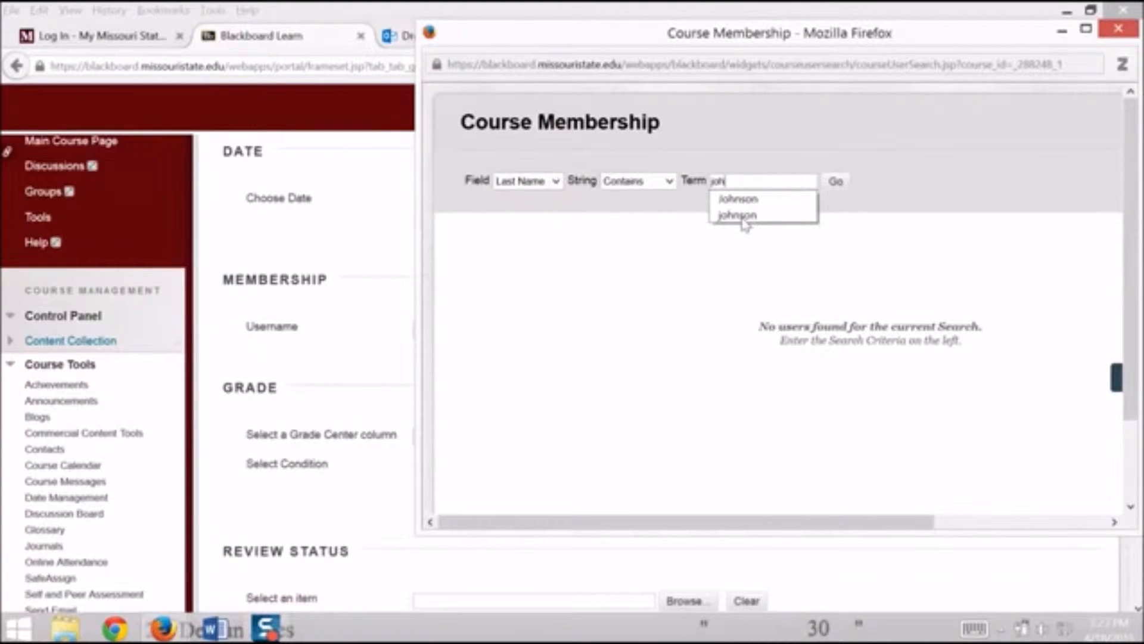
type("ohn")
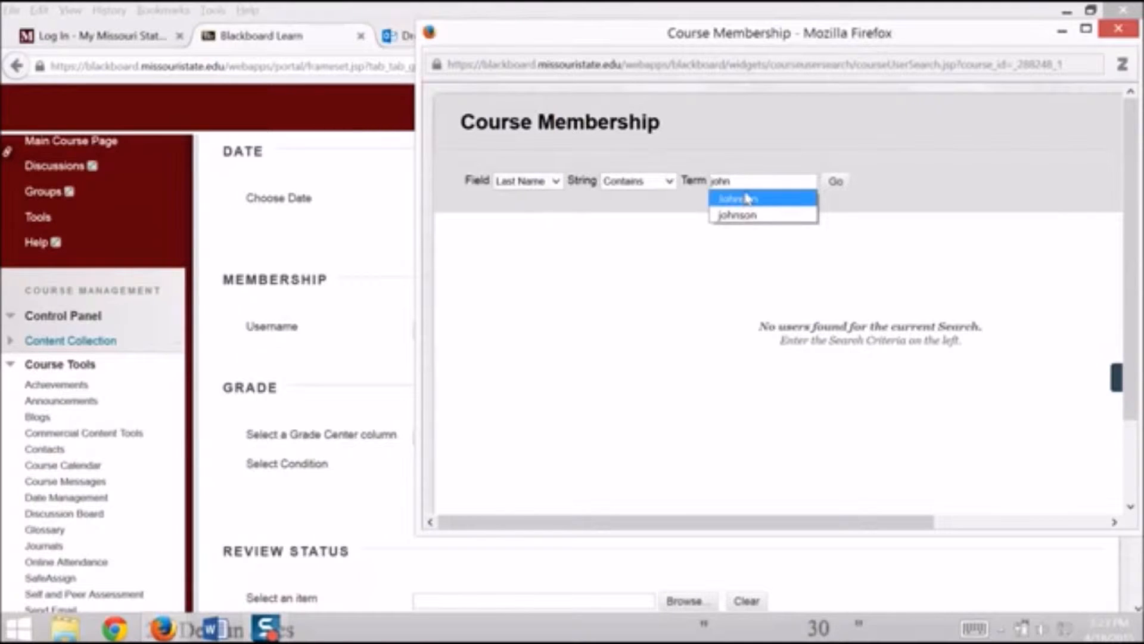
left_click(742, 199)
left_click(829, 185)
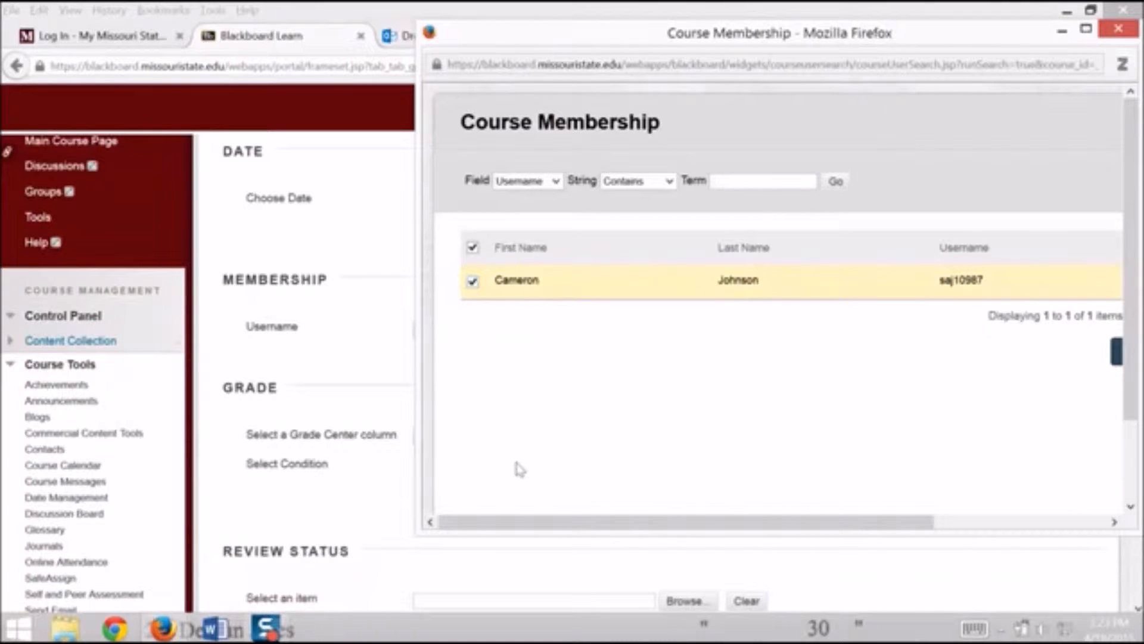
left_click_drag(510, 525, 714, 530)
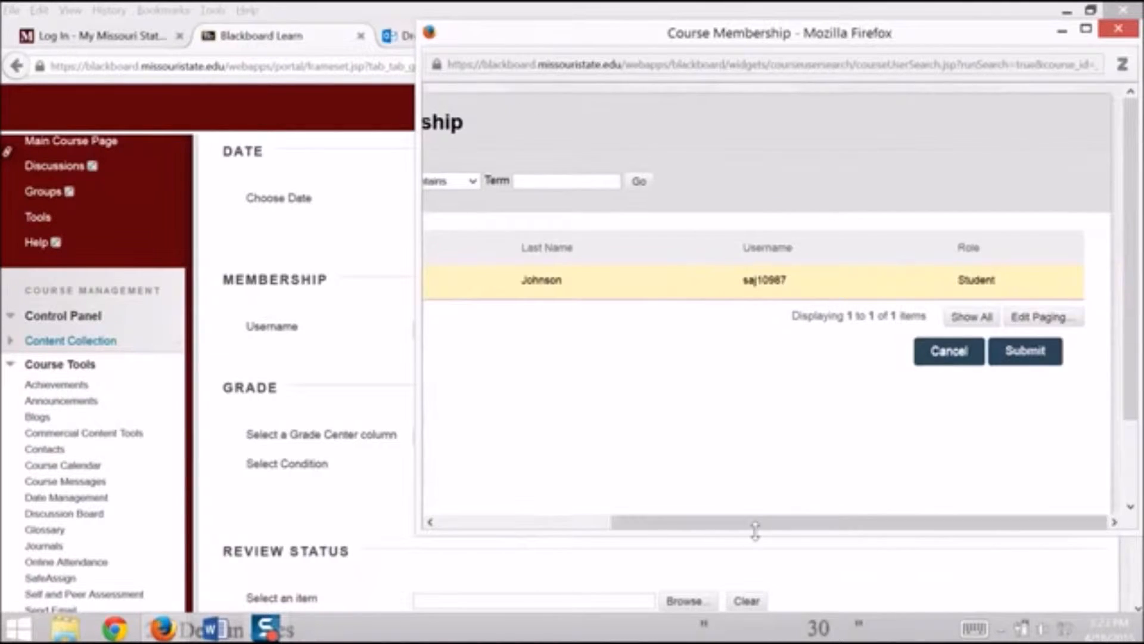
left_click(1035, 352)
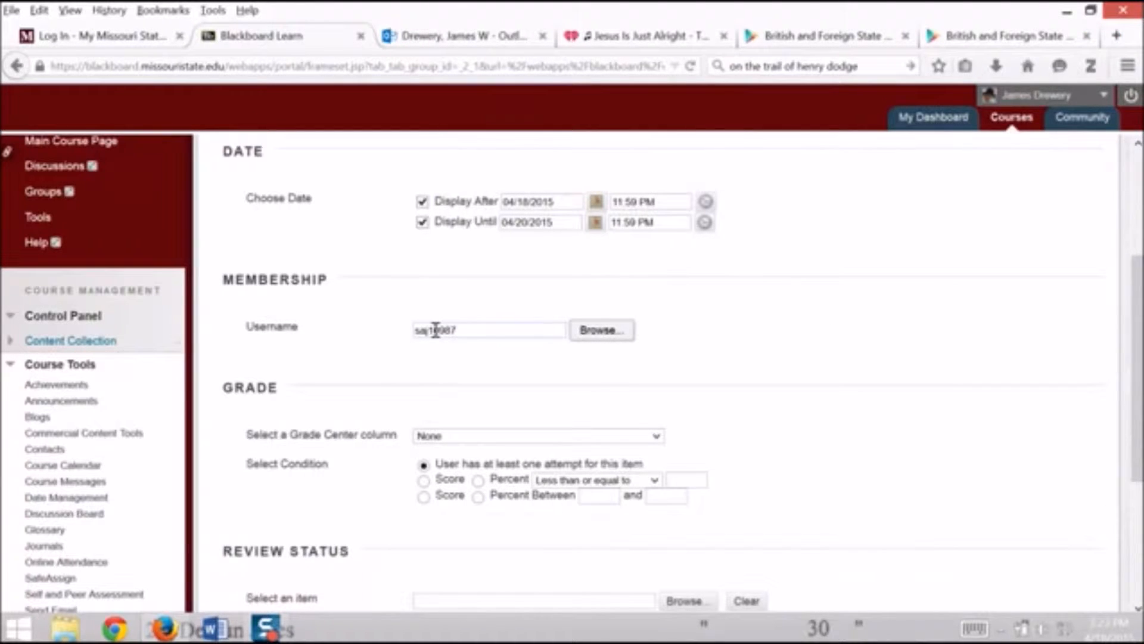
Set the adaptive release Grade Center column to Test - 8th Quiz[1]
scroll(501, 388, "down", 5)
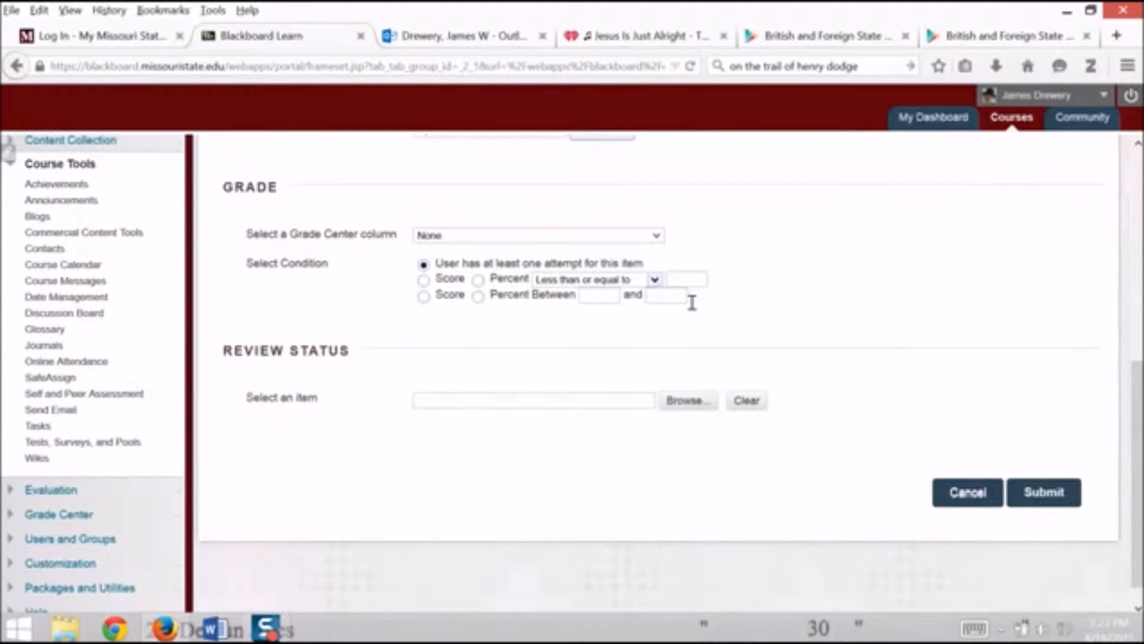
scroll(614, 399, "up", 5)
left_click(626, 435)
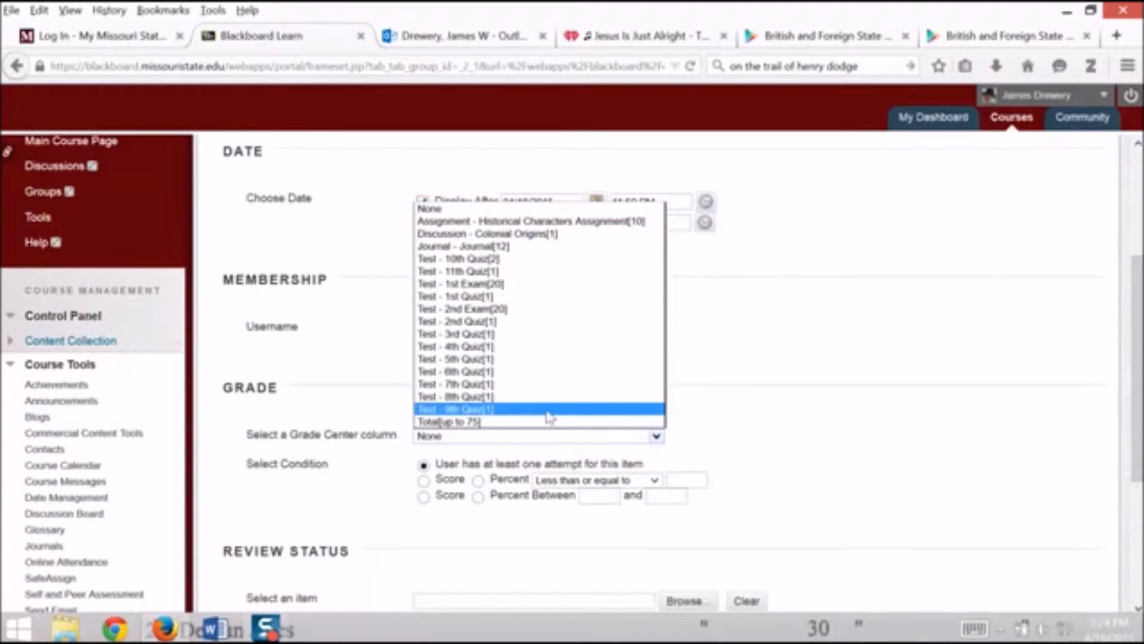
left_click(520, 397)
scroll(715, 453, "down", 3)
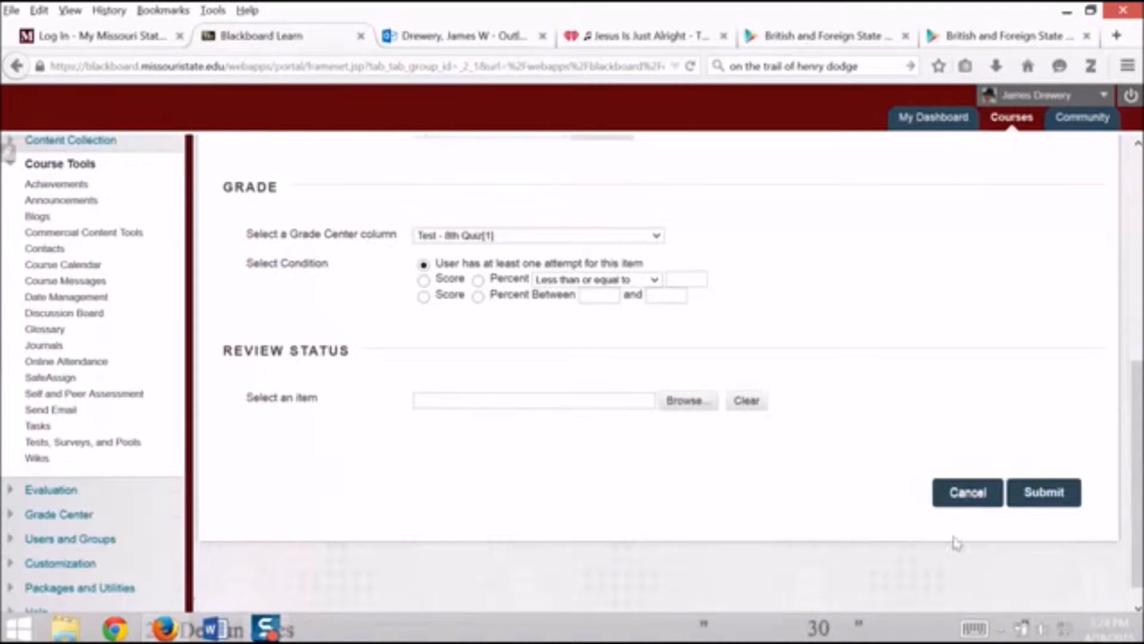
Submit the weekly folder's adaptive release settings
left_click(1044, 493)
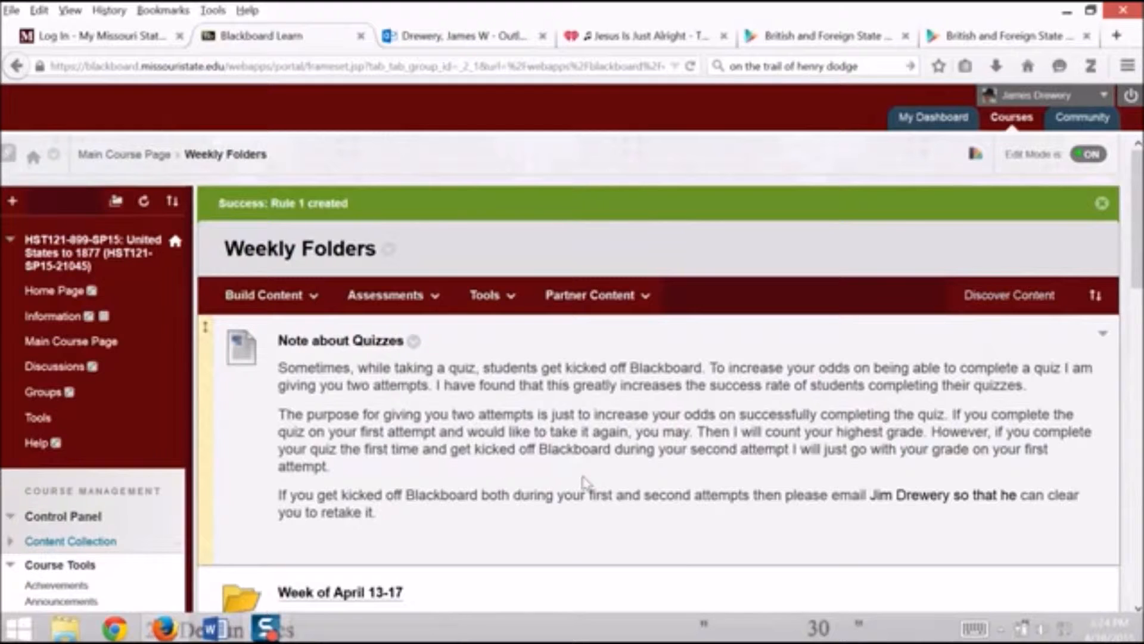
Delete Rule 1 from the advanced adaptive release rules of the Week of March 23-27 folder
scroll(585, 482, "down", 4)
scroll(584, 481, "down", 3)
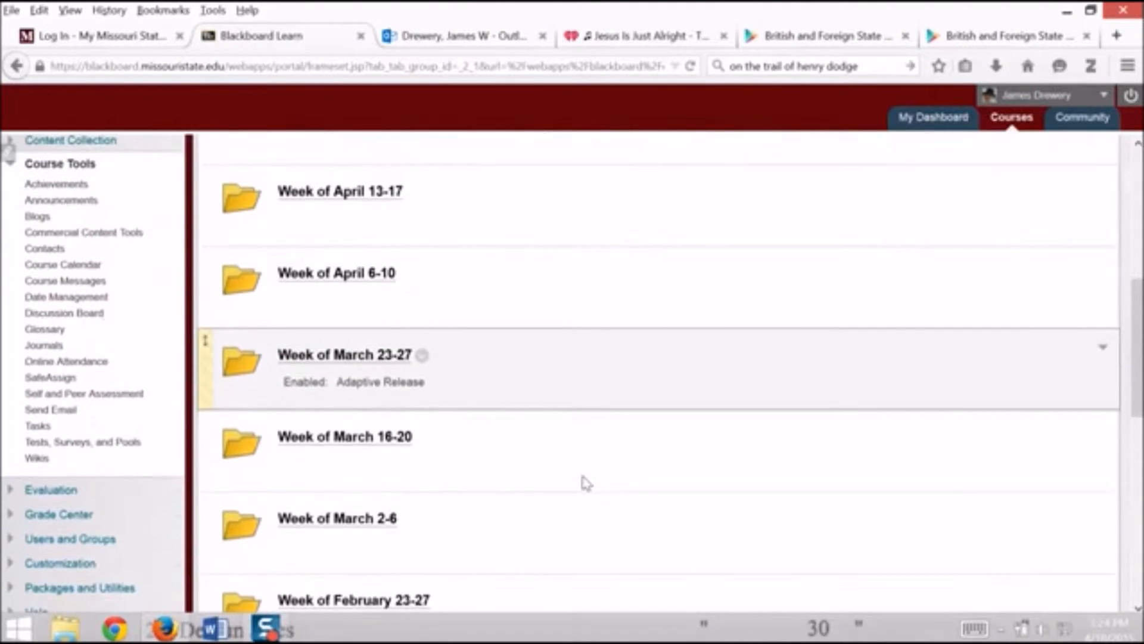
left_click(422, 355)
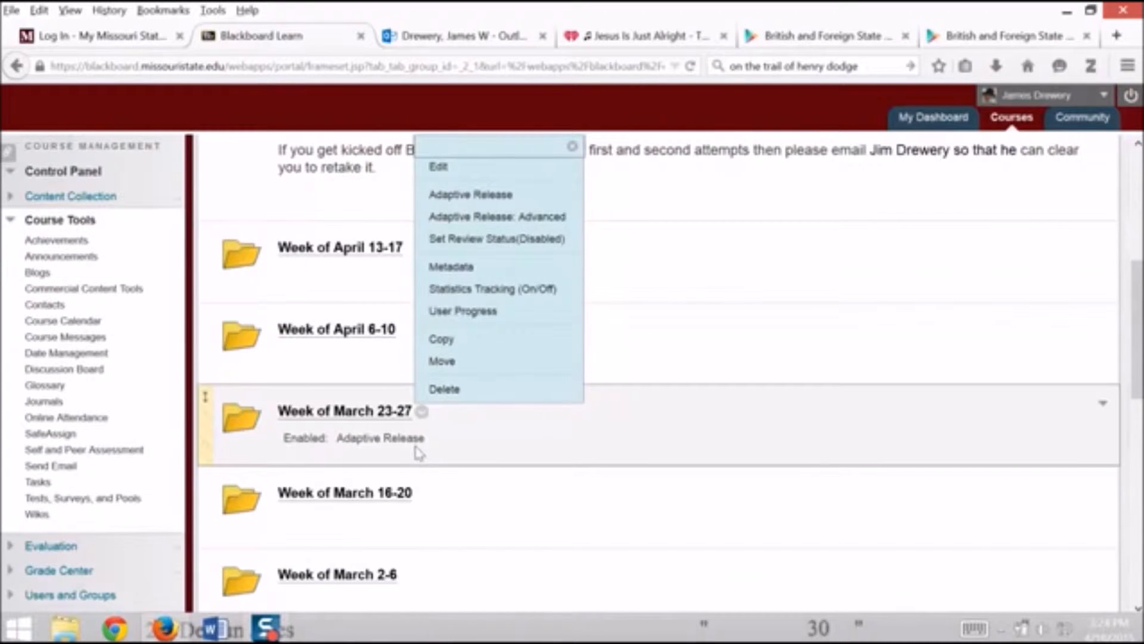
left_click(532, 218)
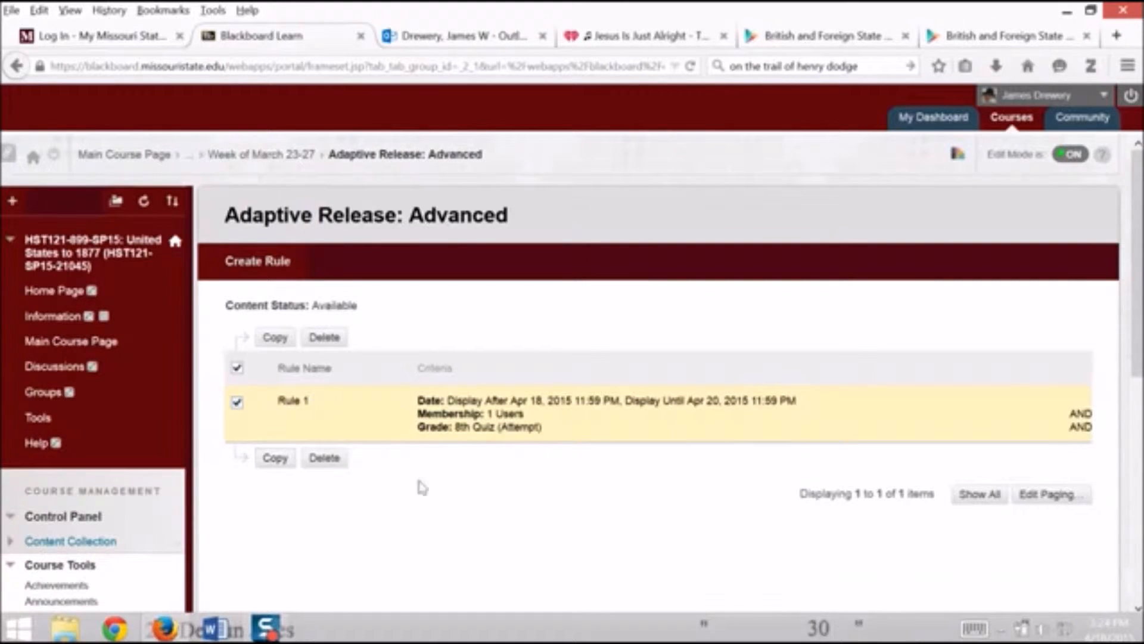
left_click(326, 459)
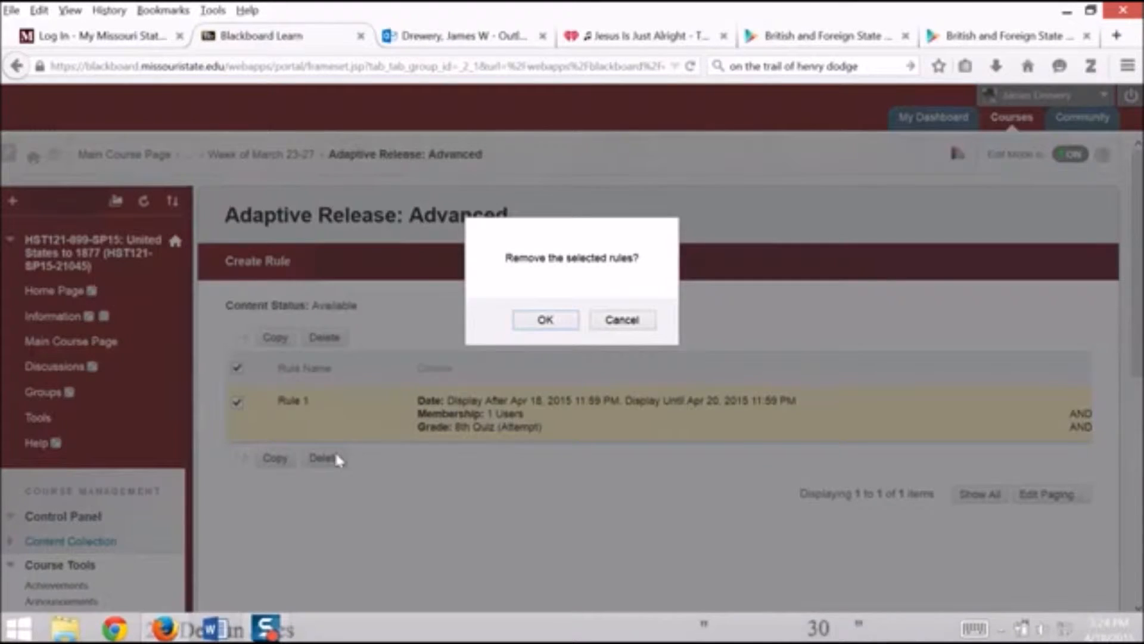
left_click(563, 322)
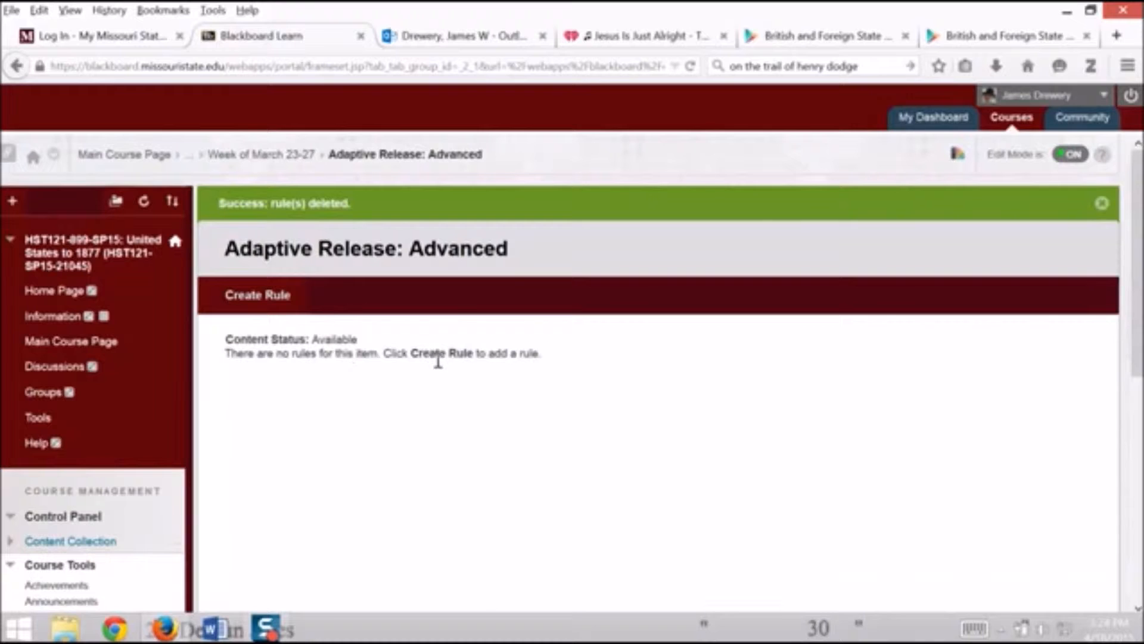
Go to the Week of March 23-27 folder and open the advanced adaptive release rules for 9th Quiz
left_click(190, 156)
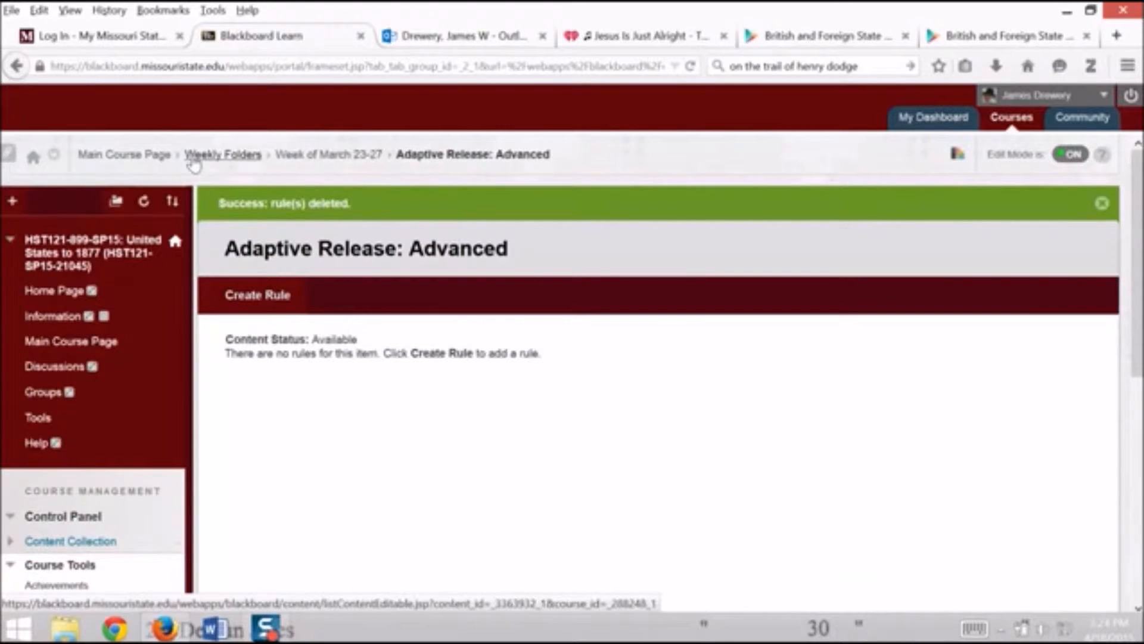
left_click(329, 162)
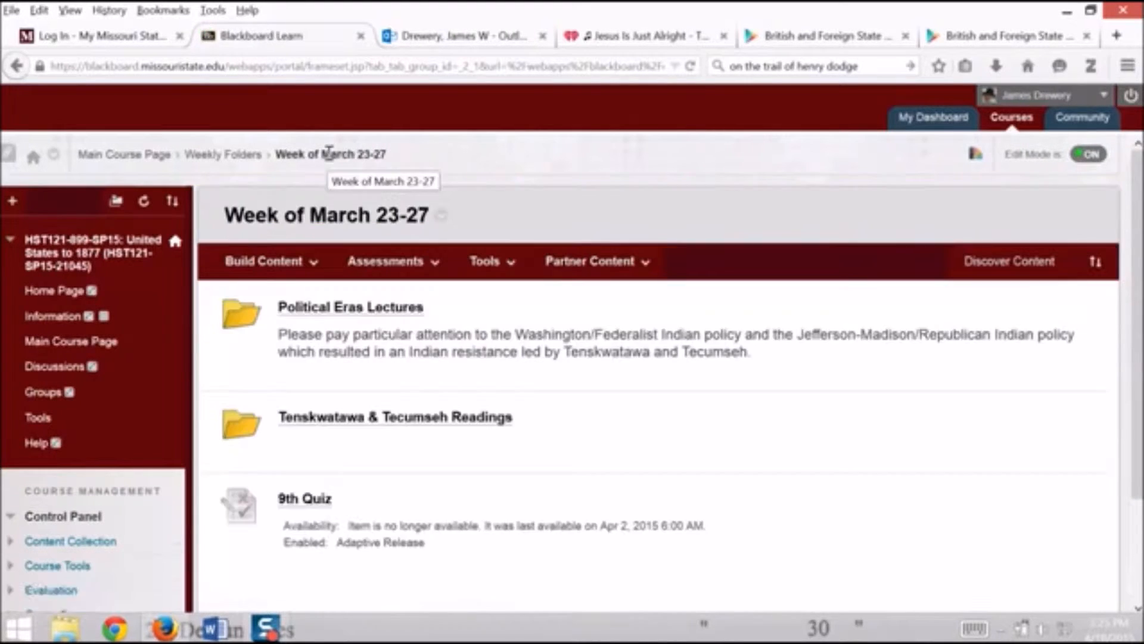
left_click(390, 261)
scroll(488, 364, "down", 3)
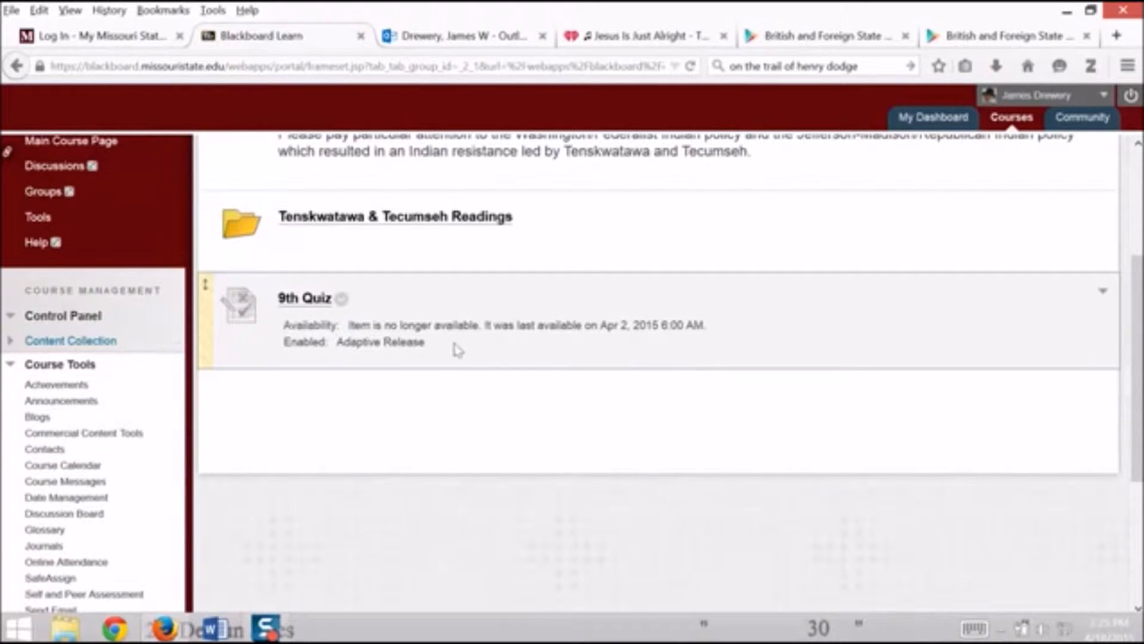
left_click(342, 305)
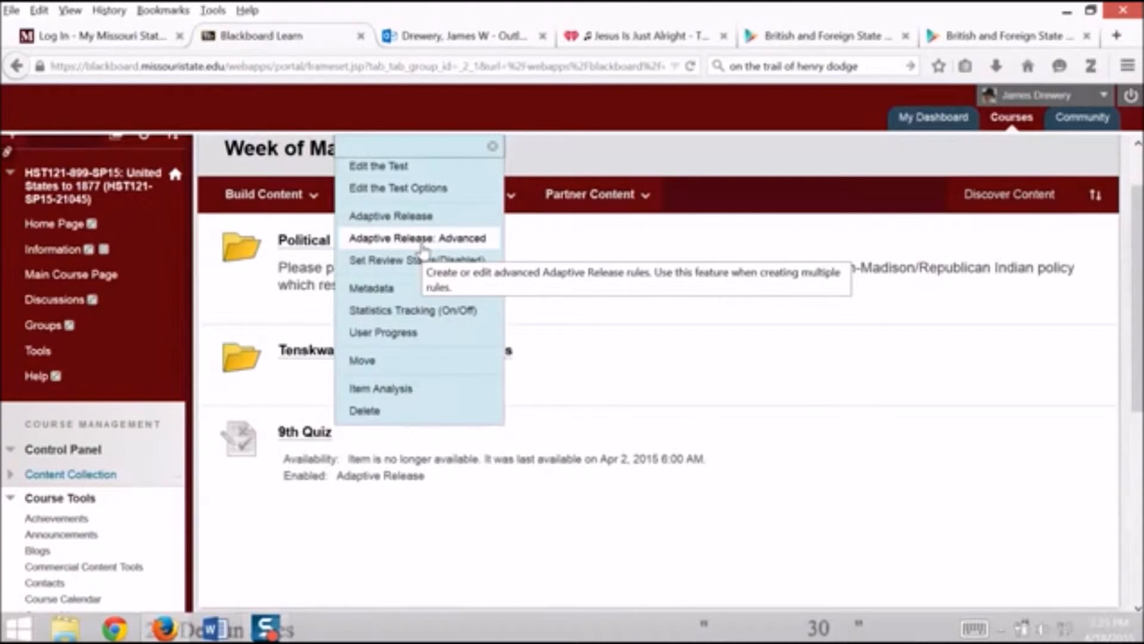
left_click(423, 245)
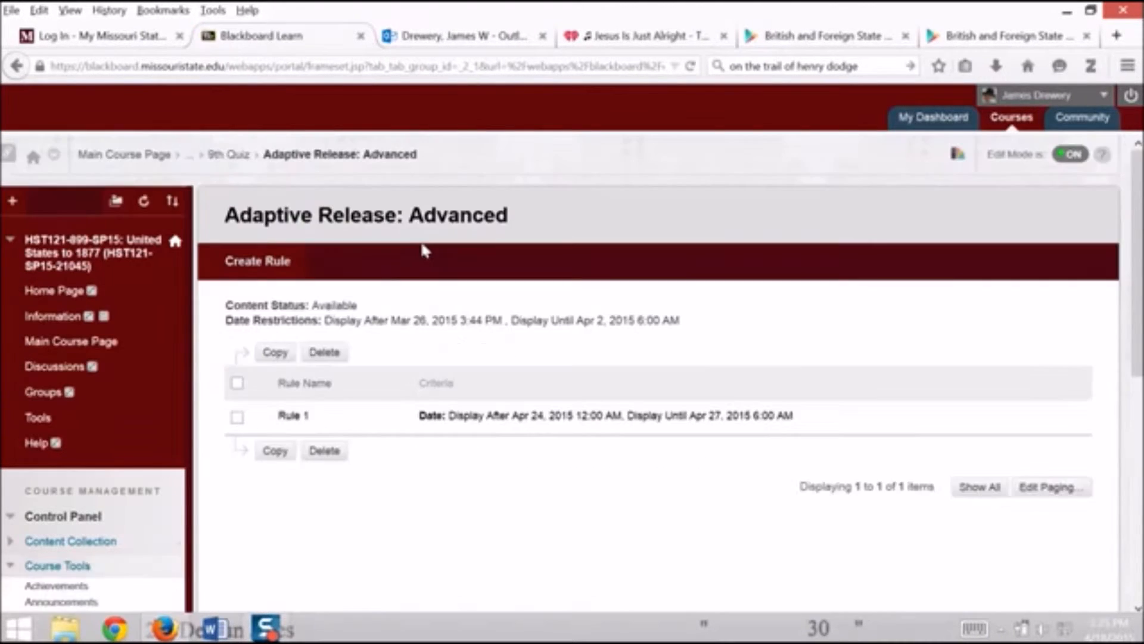
Create a second adaptive release rule for 9th Quiz, keeping the suggested rule name
left_click(258, 265)
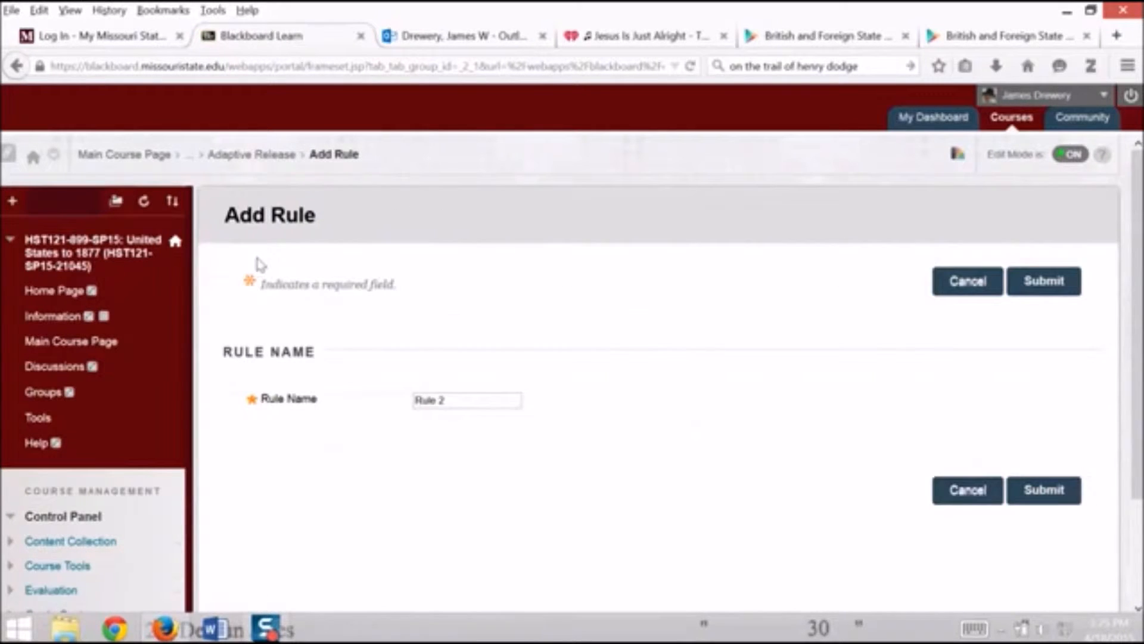
scroll(613, 378, "down", 3)
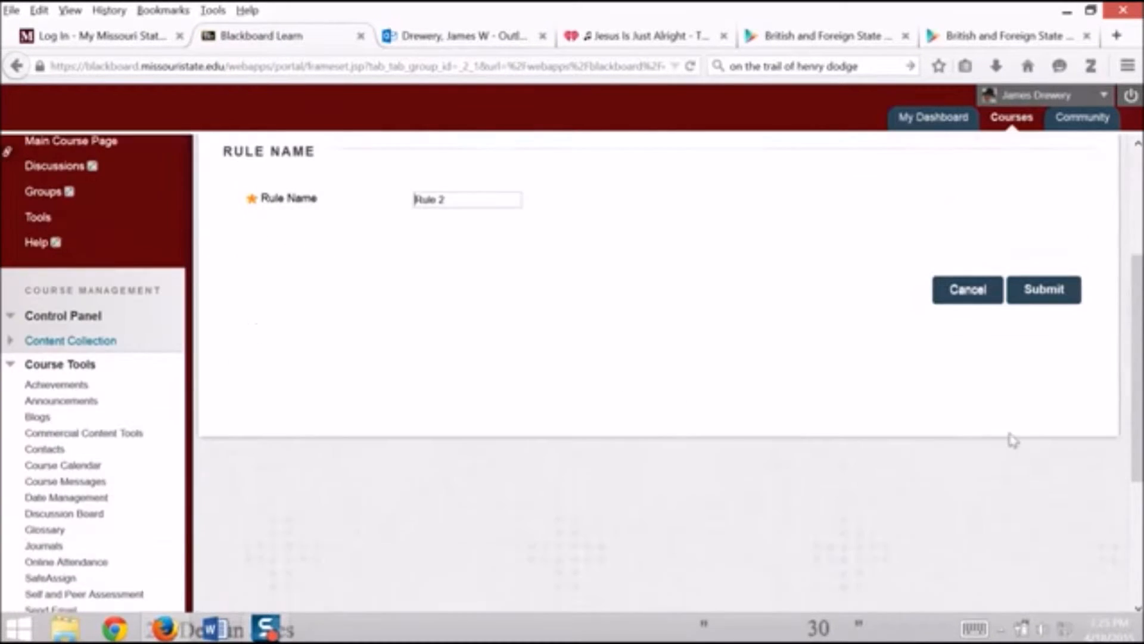
left_click(1070, 296)
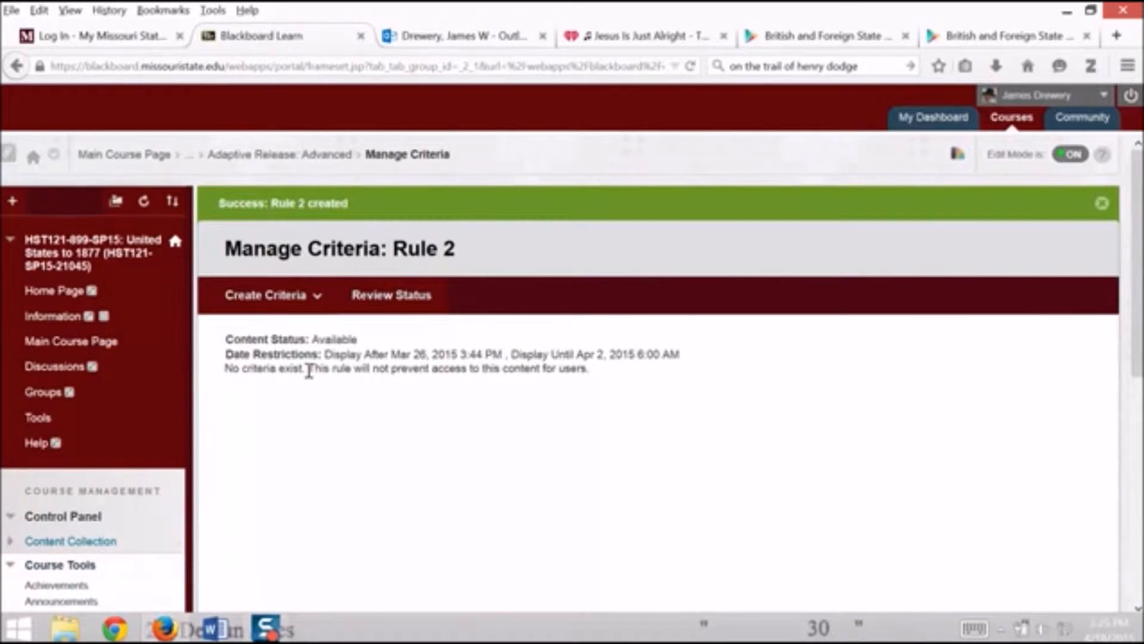
Start a date criterion for Rule 2 and set its Display After date to 04/24/2015
left_click(298, 296)
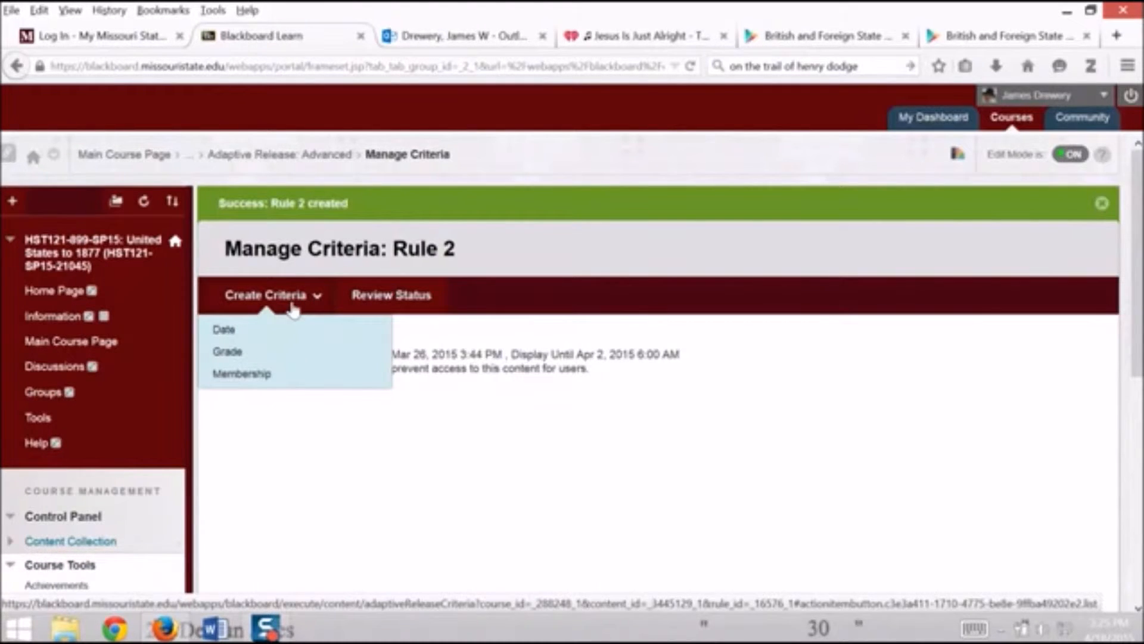
left_click(225, 331)
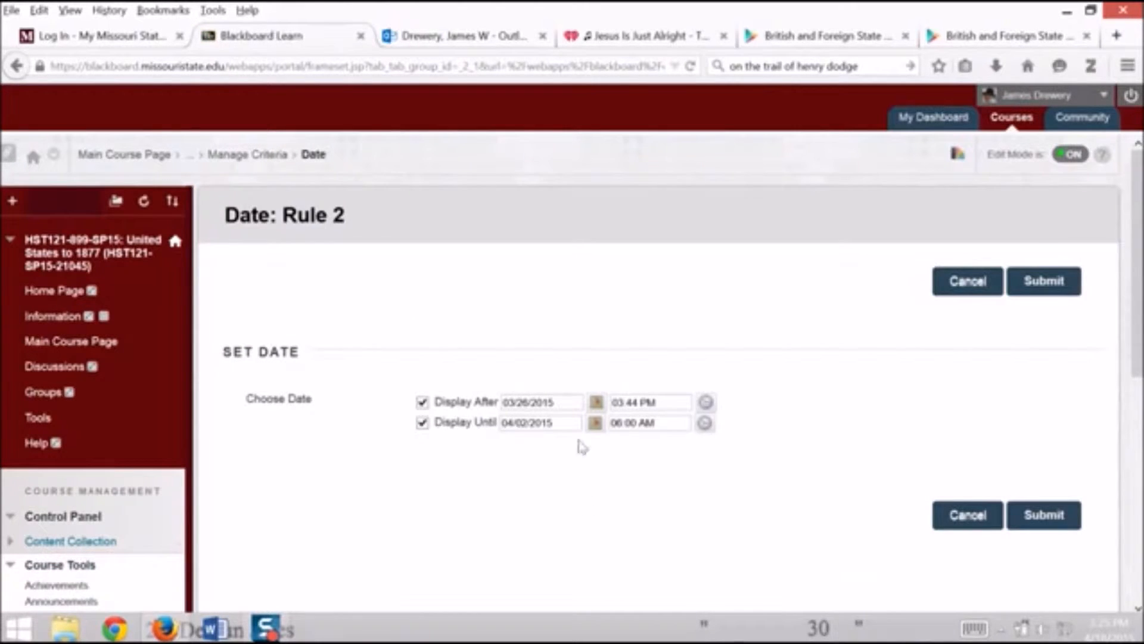
left_click(597, 404)
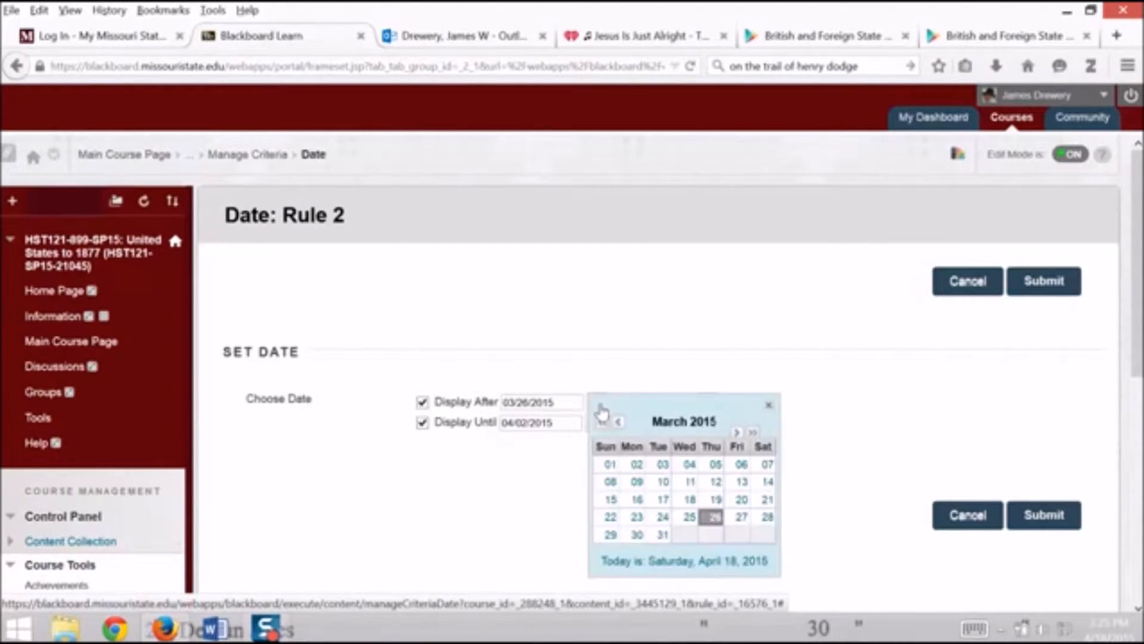
left_click(738, 433)
left_click(742, 516)
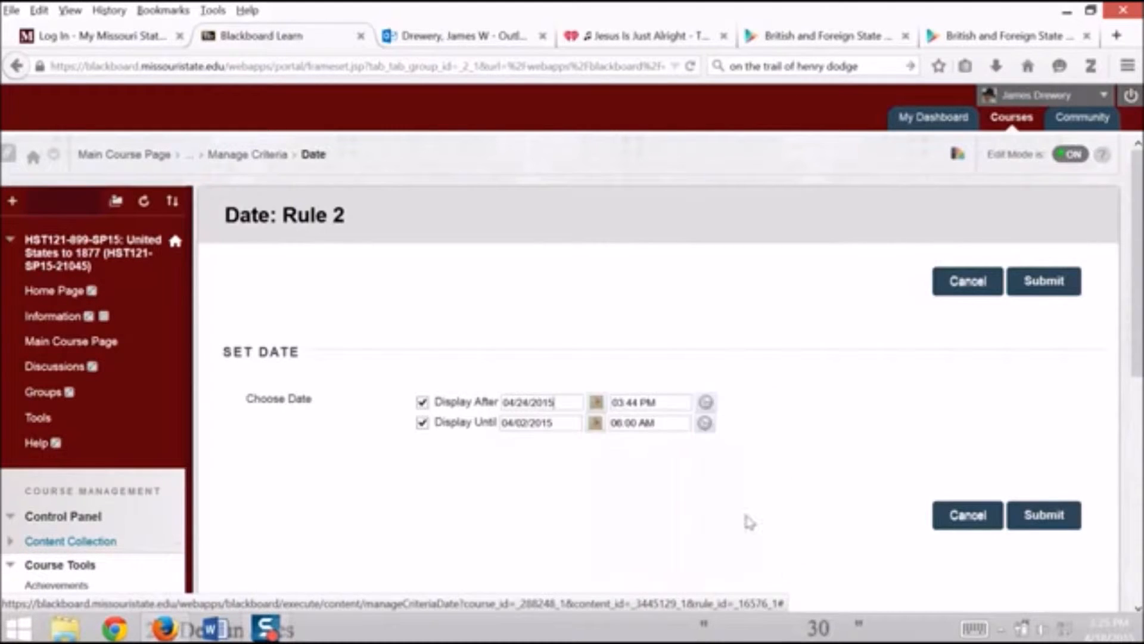
Set the date criterion's Display Until date to 04/27/2015
left_click(595, 423)
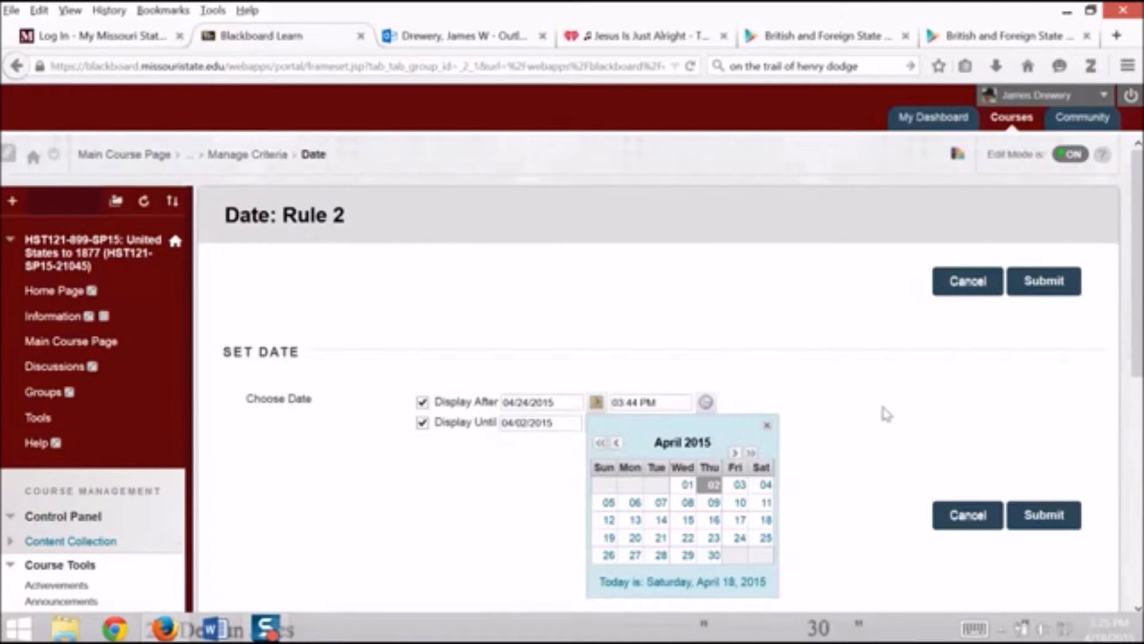
left_click(886, 413)
left_click(596, 424)
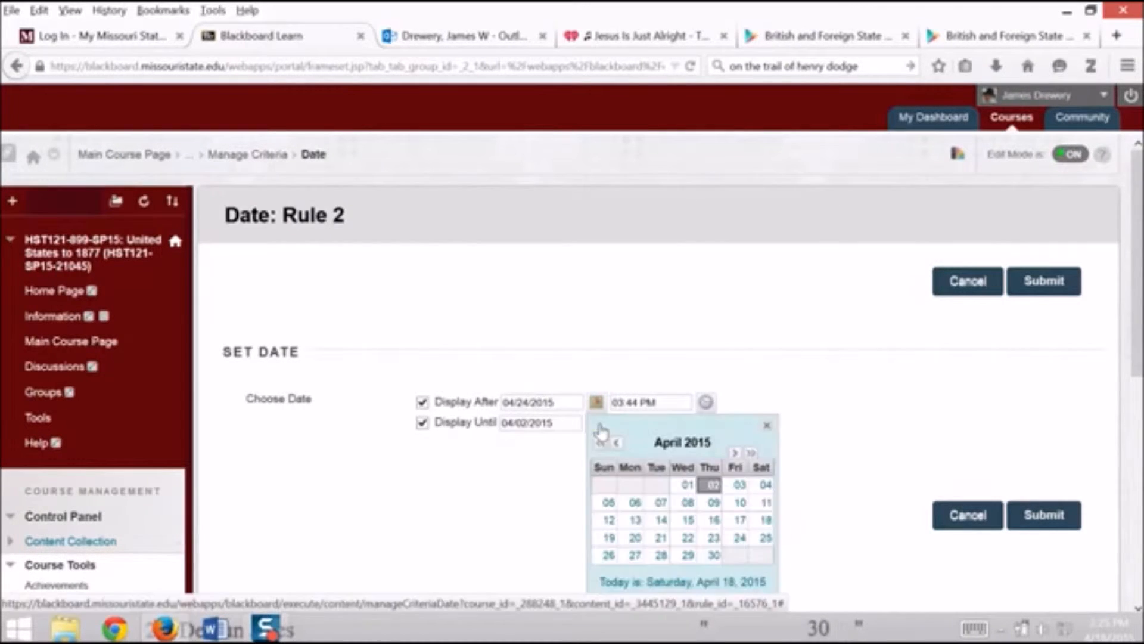
left_click(631, 557)
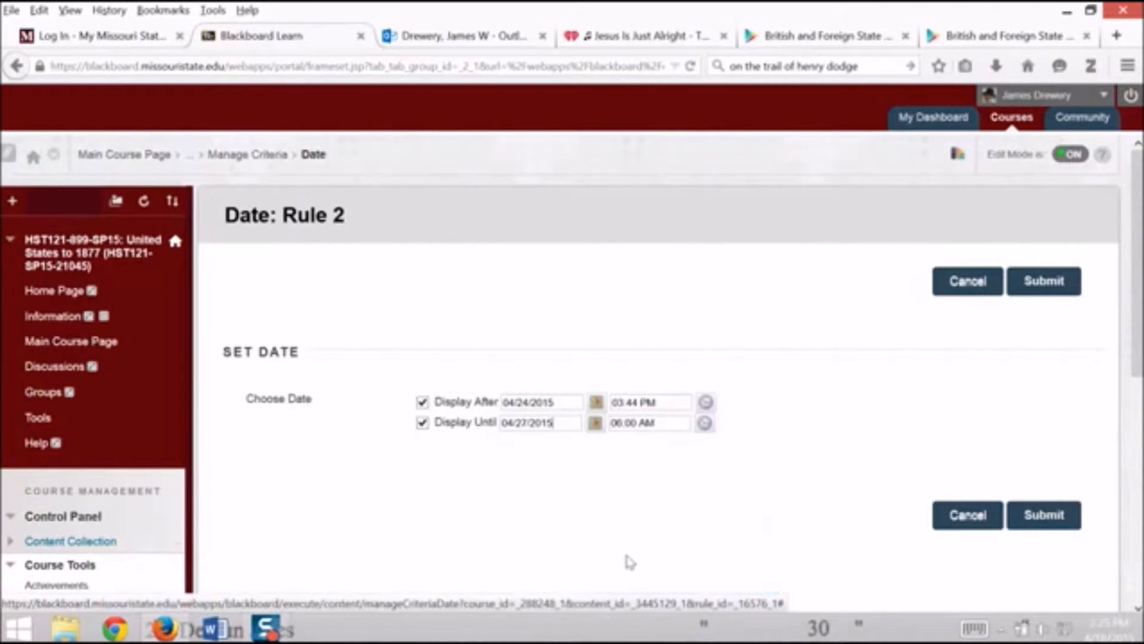
Set the Display After time to 12:00 AM and submit the date criterion, accepting the existing item date
left_click(706, 407)
left_click(728, 418)
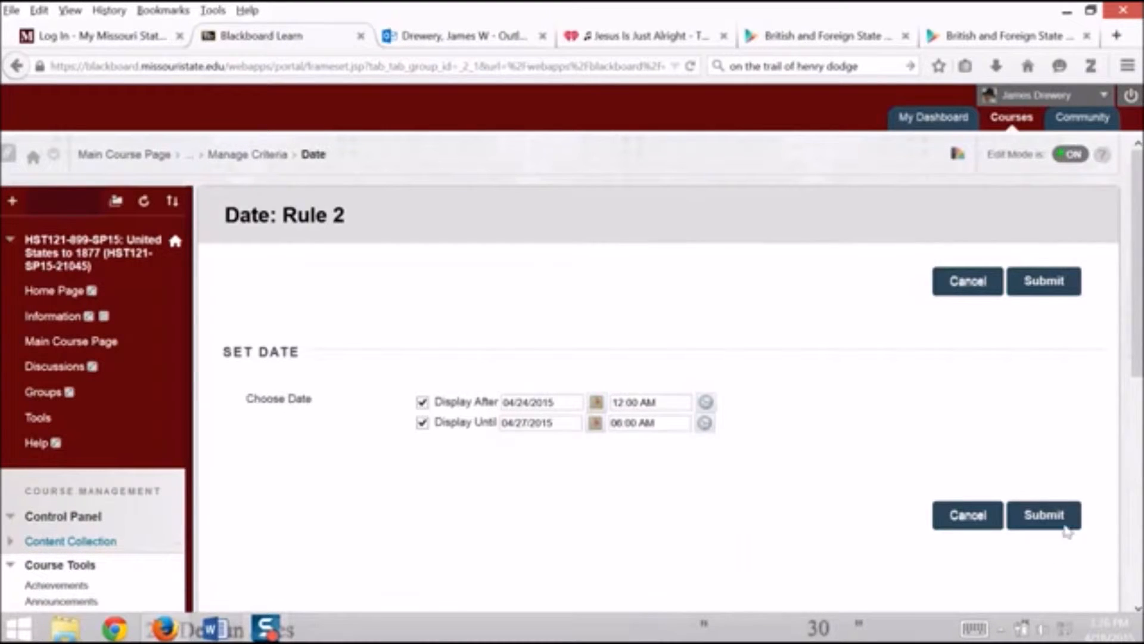
left_click(1061, 520)
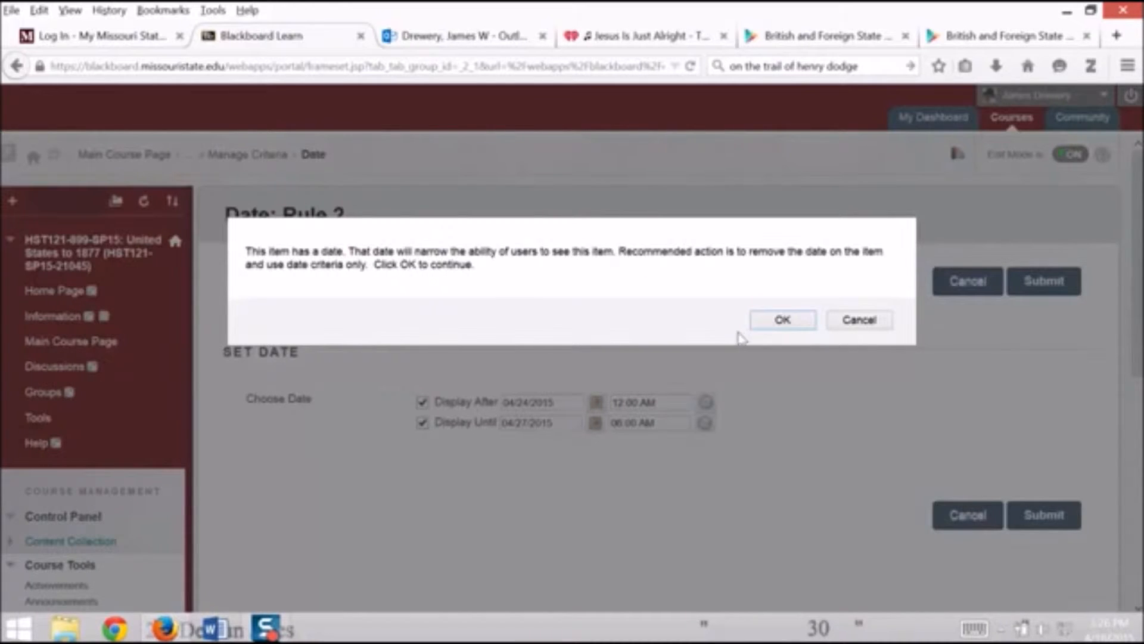
left_click(786, 325)
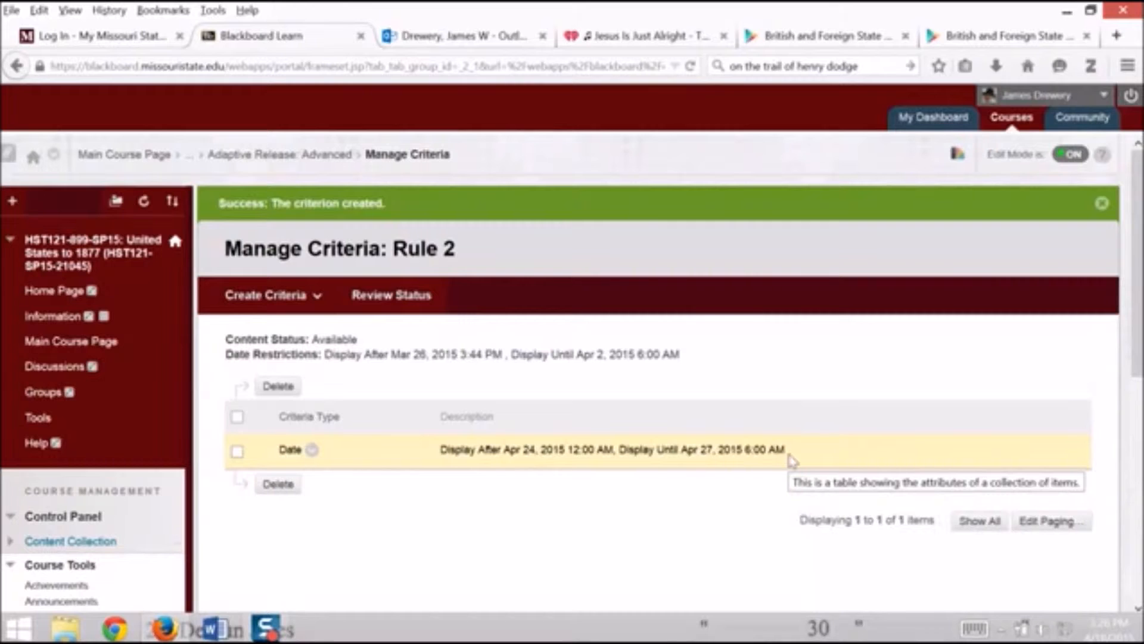
Start a membership criterion for Rule 2 and set the Course Membership search field to Last Name
left_click(298, 295)
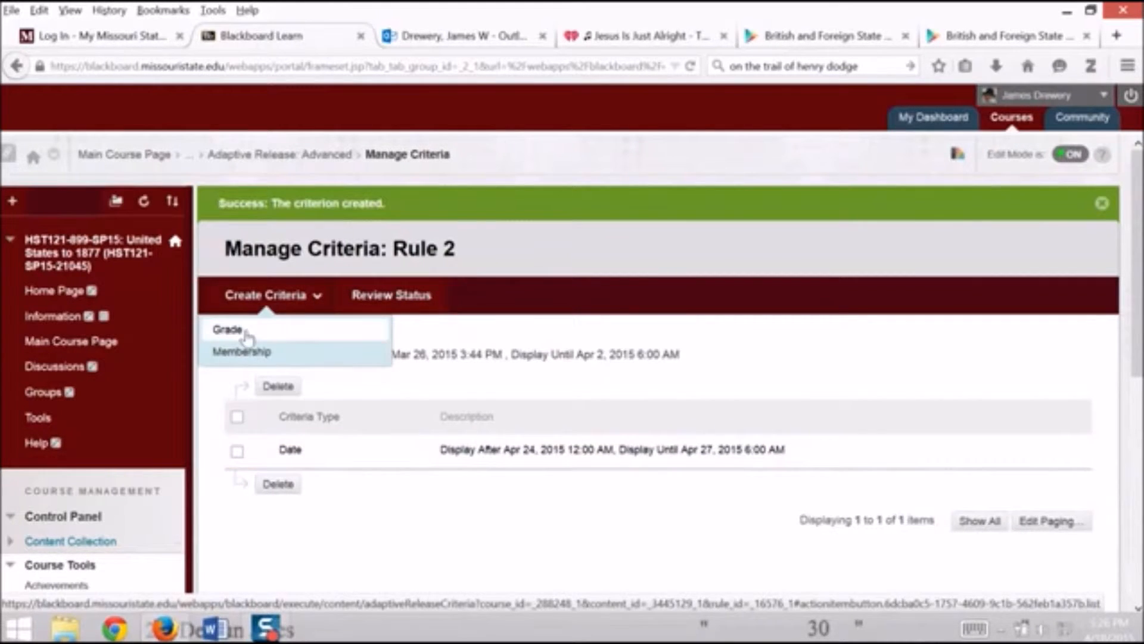
left_click(242, 351)
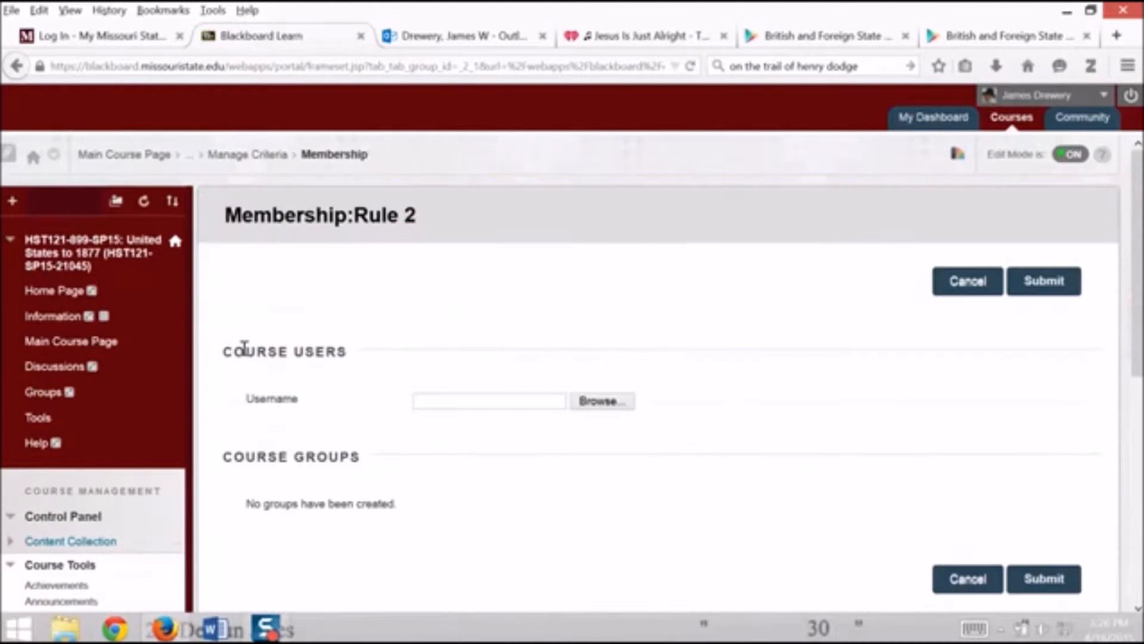
left_click(598, 402)
left_click(525, 187)
left_click(524, 222)
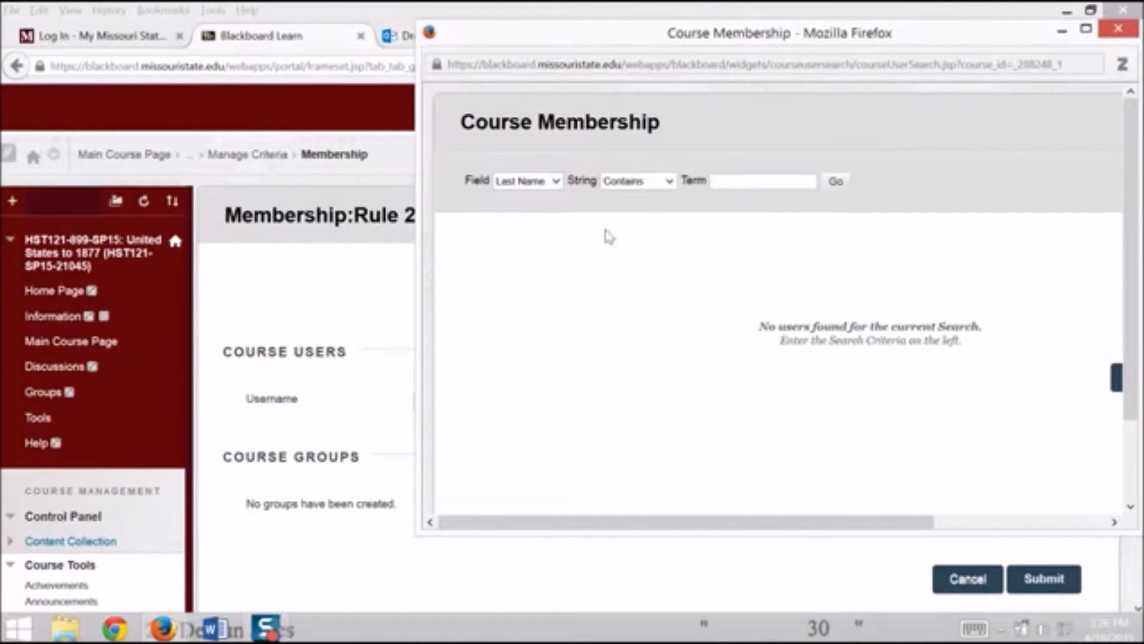
Search the course members for the student's last name, then cancel the member selection and the membership criterion
left_click(759, 188)
left_click(798, 215)
left_click(836, 181)
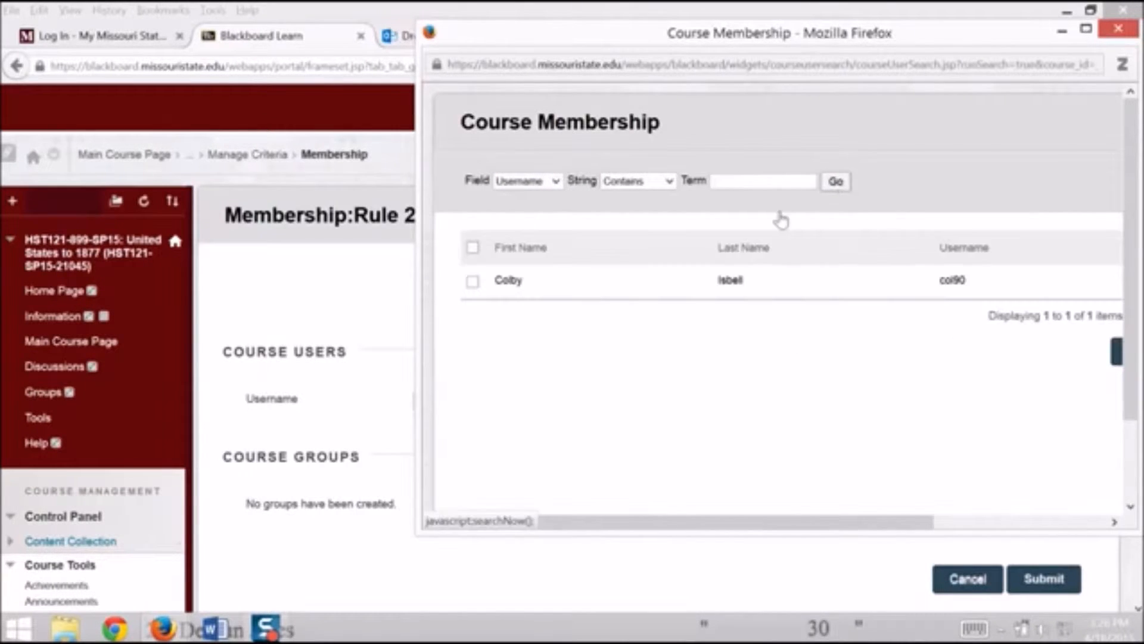
left_click_drag(549, 523, 1053, 356)
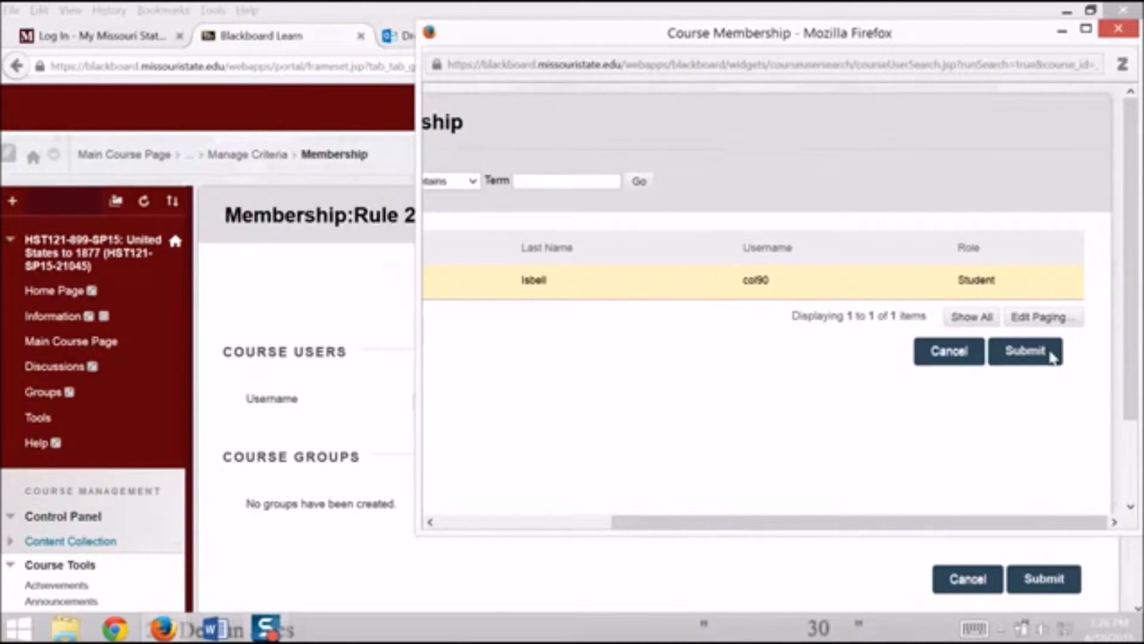
left_click(960, 350)
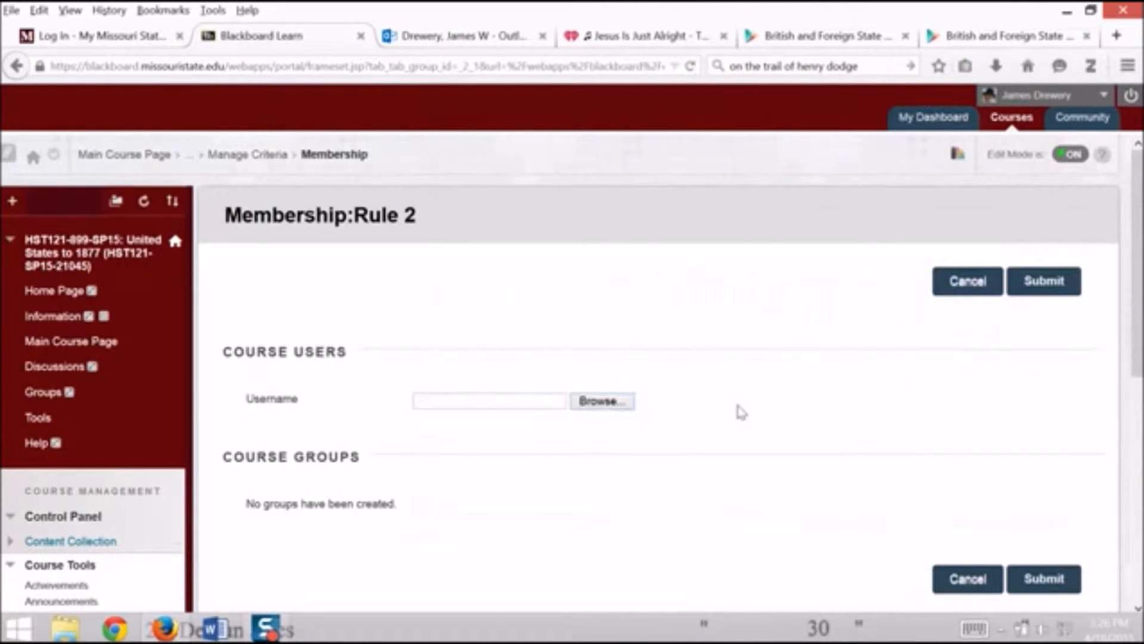
left_click(975, 593)
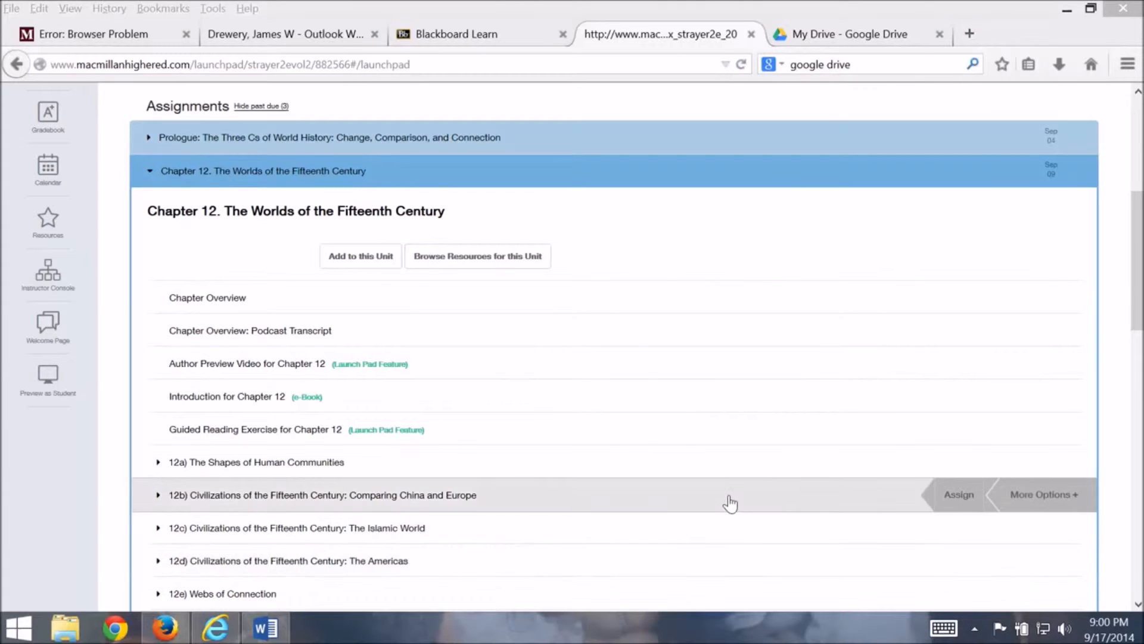
In LaunchPad, expand 12g) Reflections and Second Thoughts and open the Ch 12 Critical Reasoning Assignment for editing
left_click_drag(1138, 290, 1138, 364)
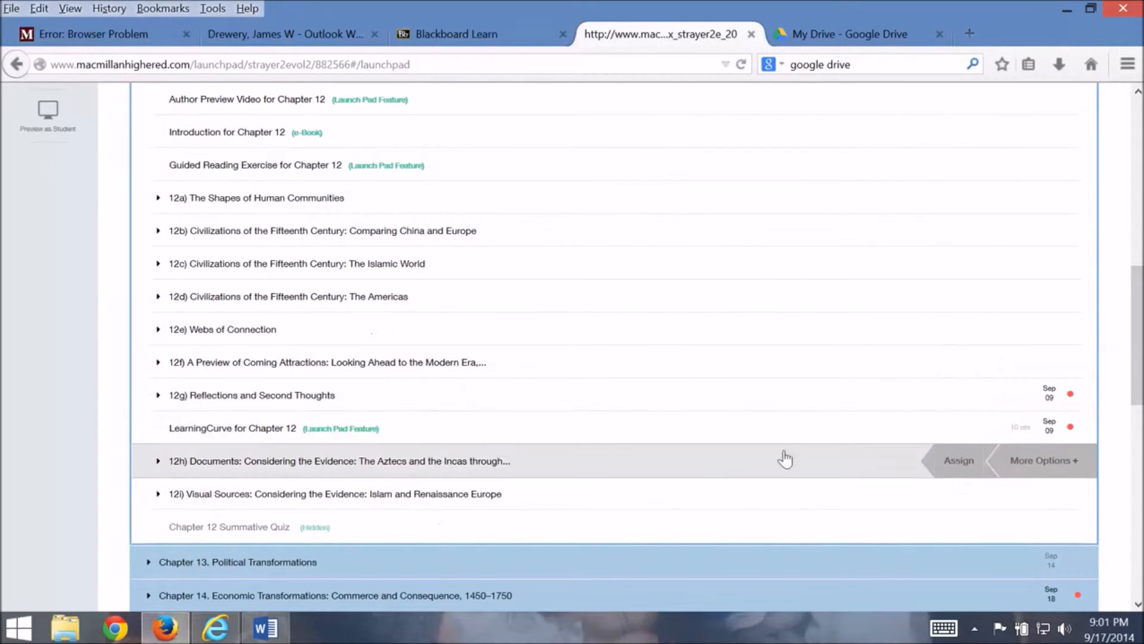
left_click(255, 397)
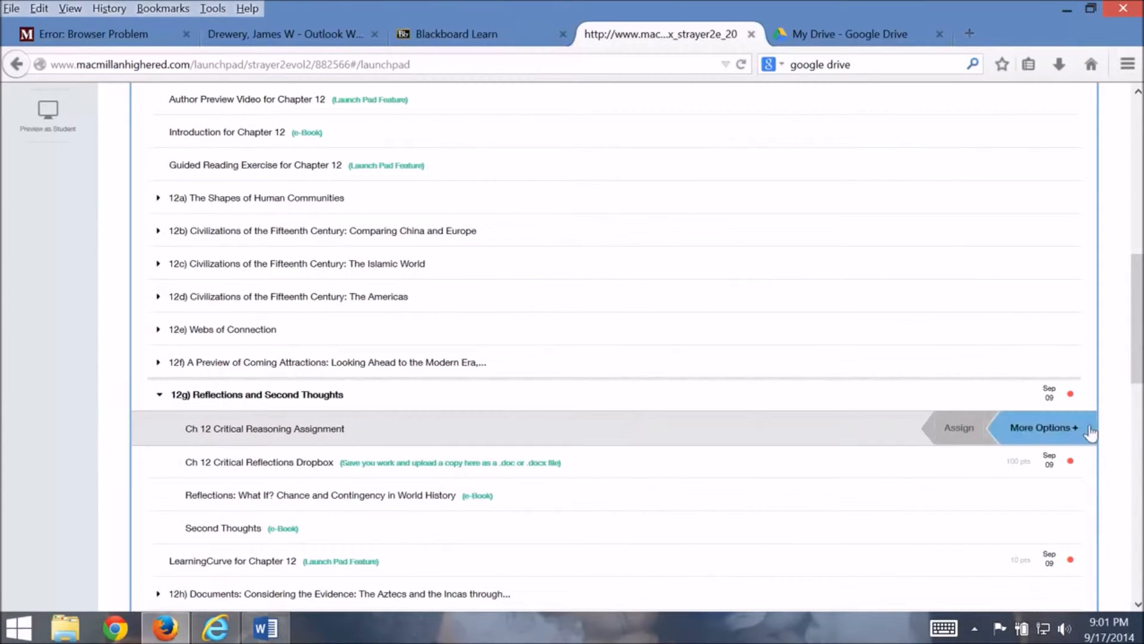
left_click(1076, 428)
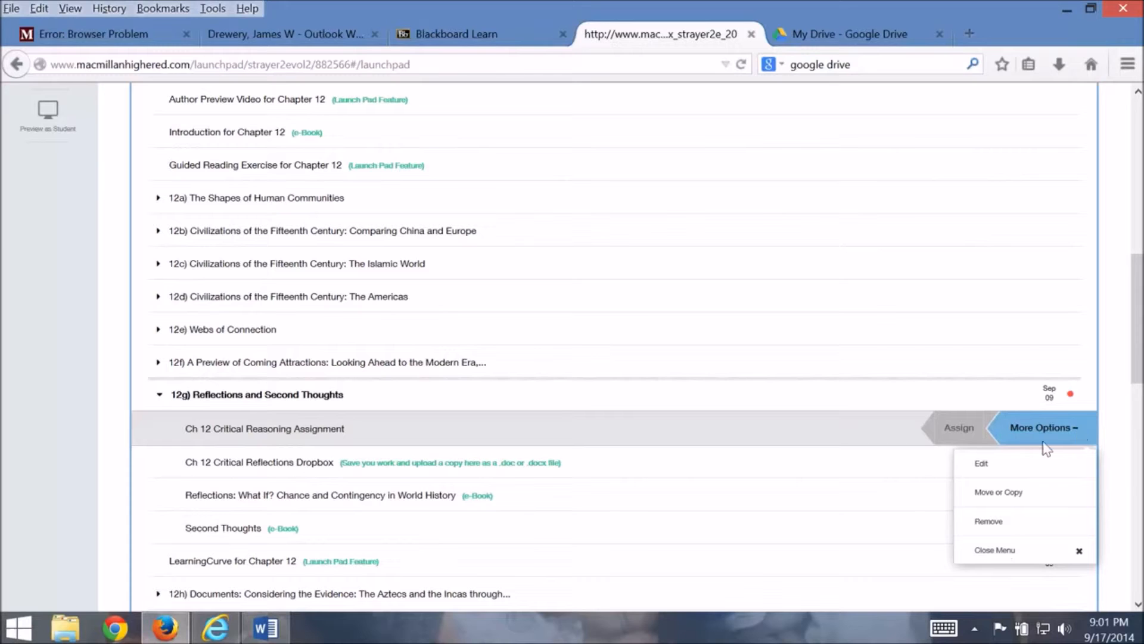
left_click(991, 469)
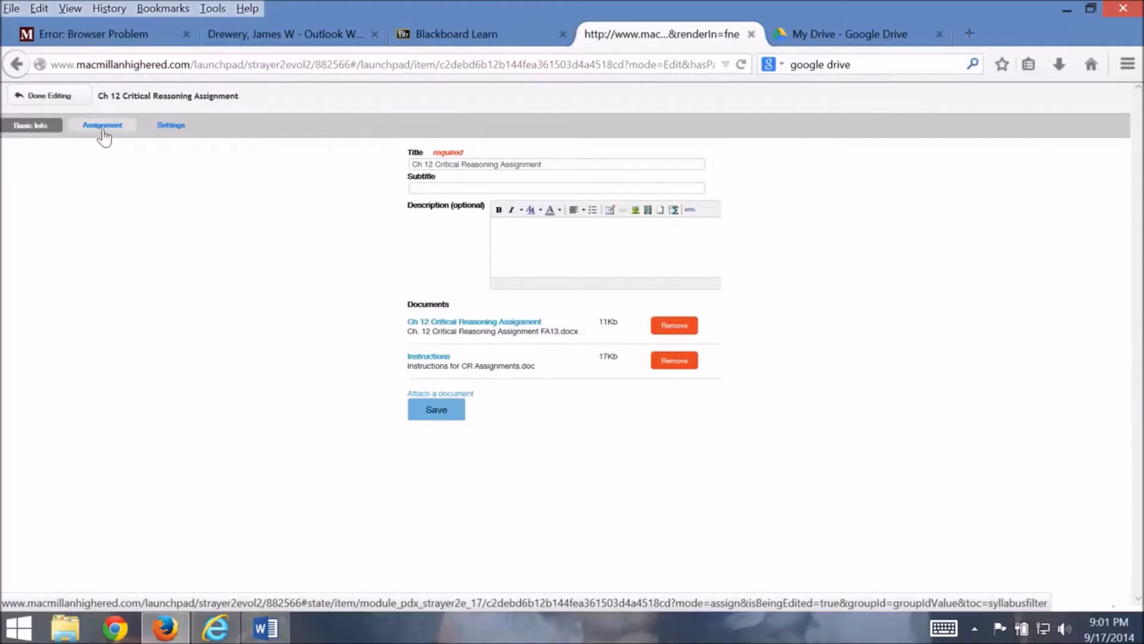
In the assignment's due date settings, choose to add an individual and try to add a student from the class roster by last name
left_click(103, 130)
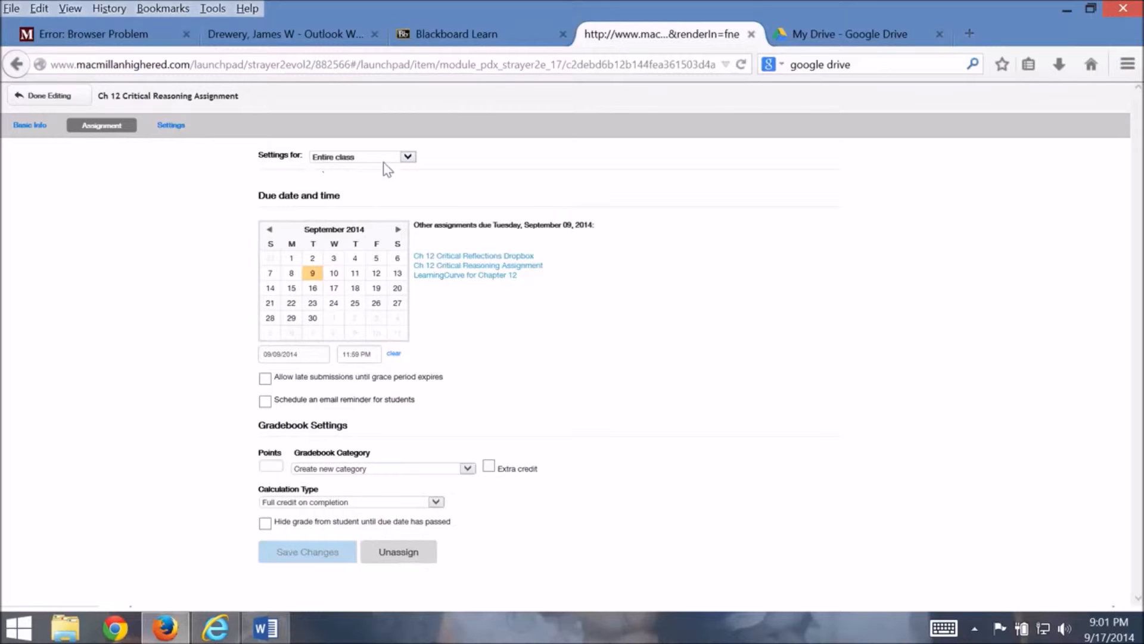
left_click(408, 157)
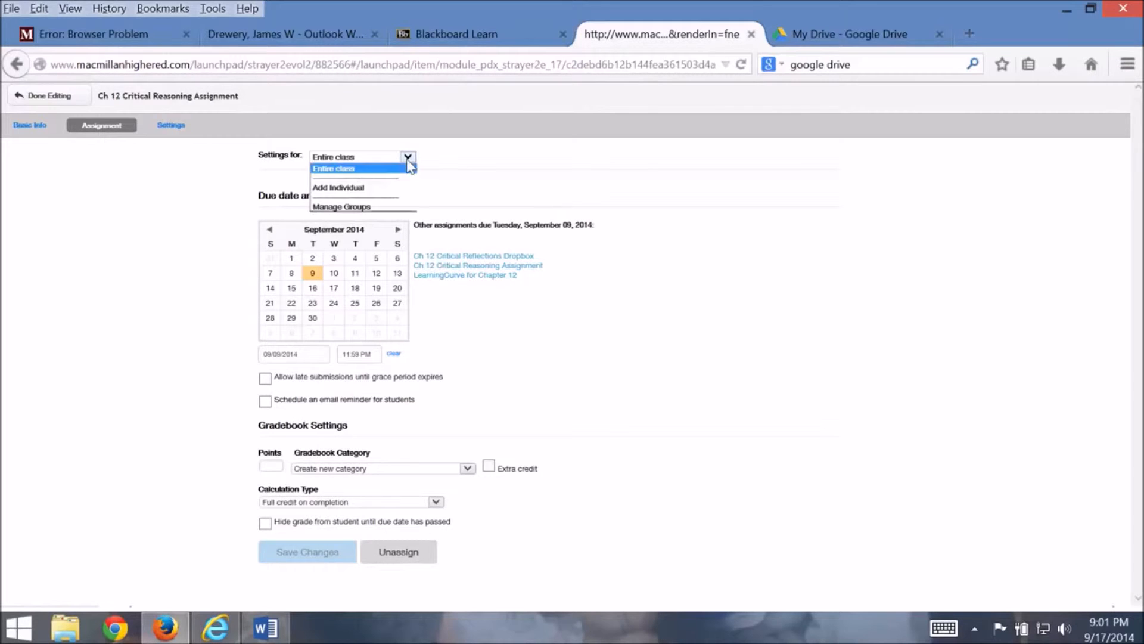
left_click(344, 189)
left_click(334, 357)
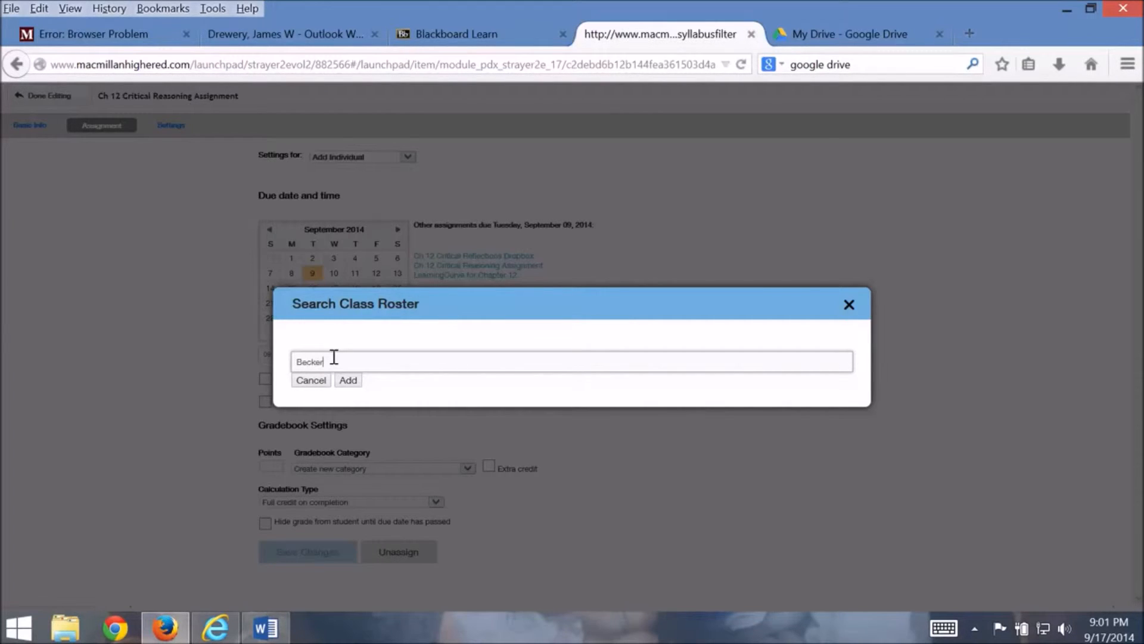
left_click(349, 382)
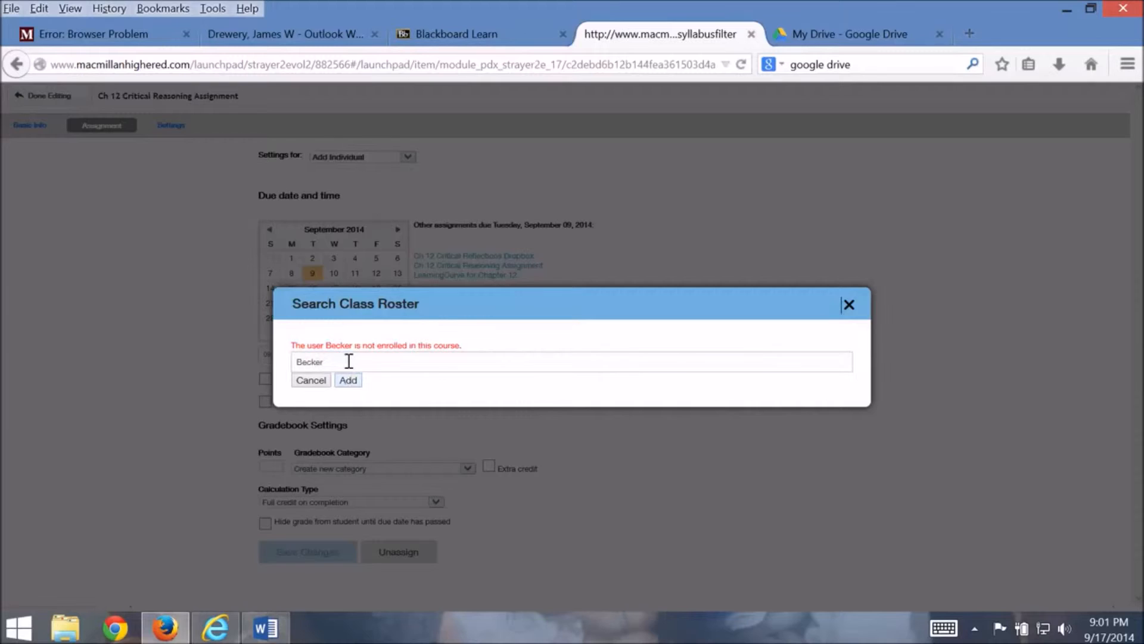
Replace the roster search with another student's last name, choose the matching student and add them
left_click_drag(347, 360, 285, 360)
key("BackSpace")
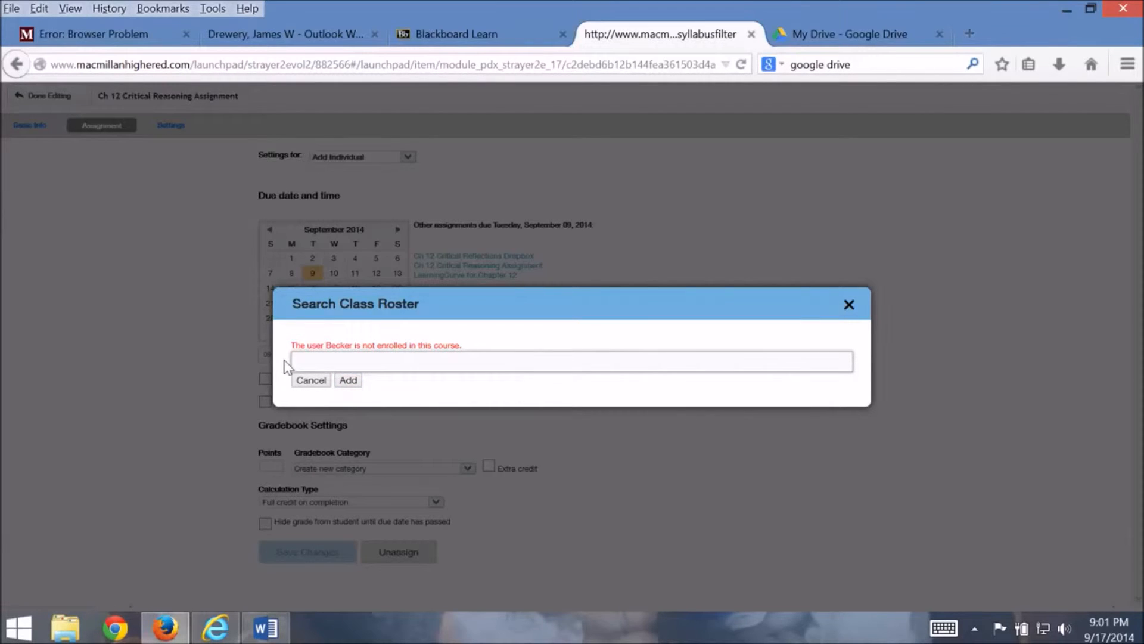
type("Johnson")
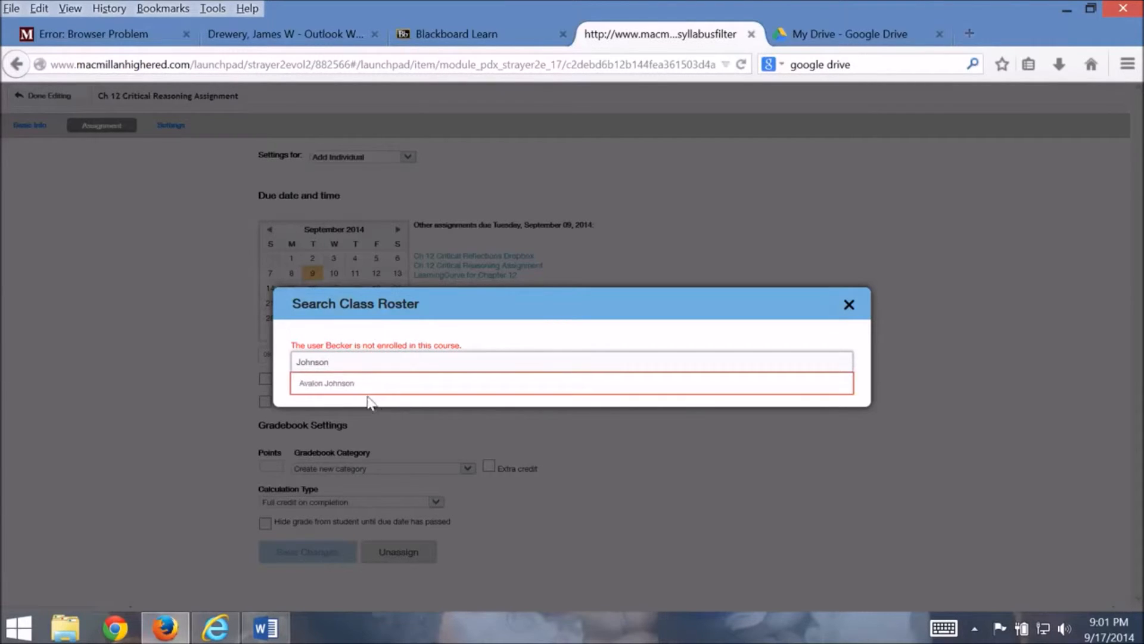
left_click(352, 385)
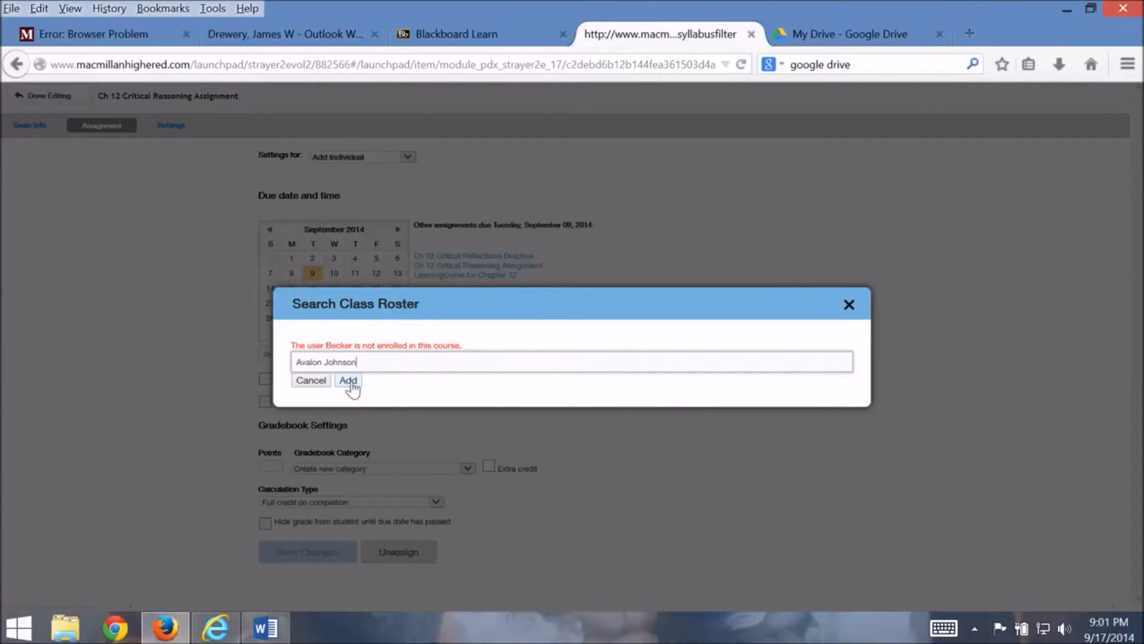
left_click(352, 385)
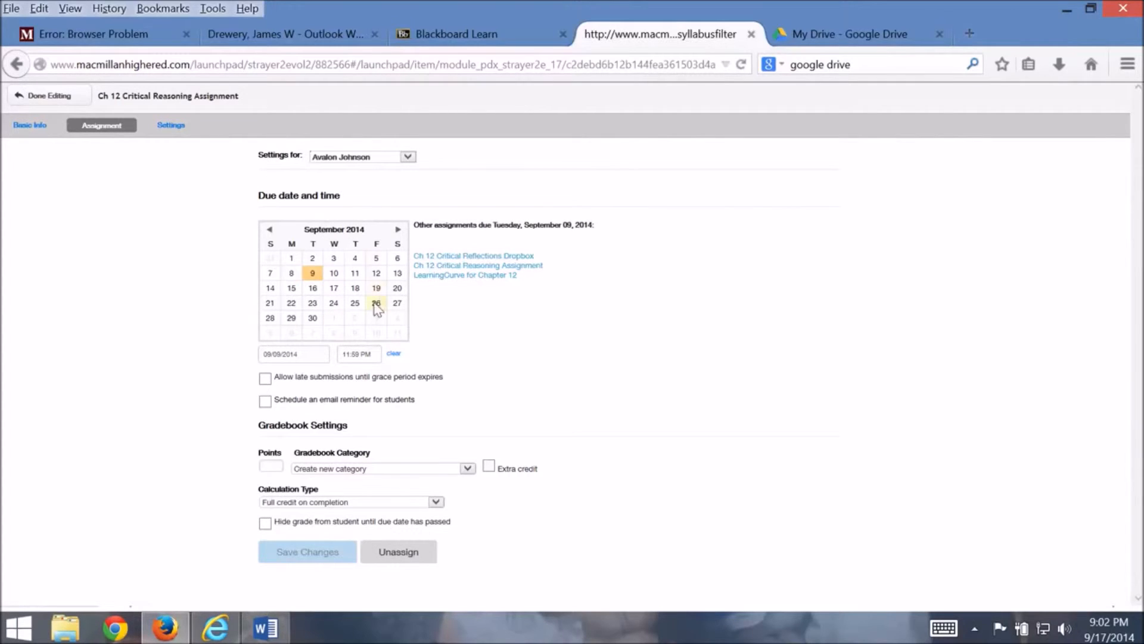
Set the added student's due date to 09/11/2014 and save the changes
left_click(356, 274)
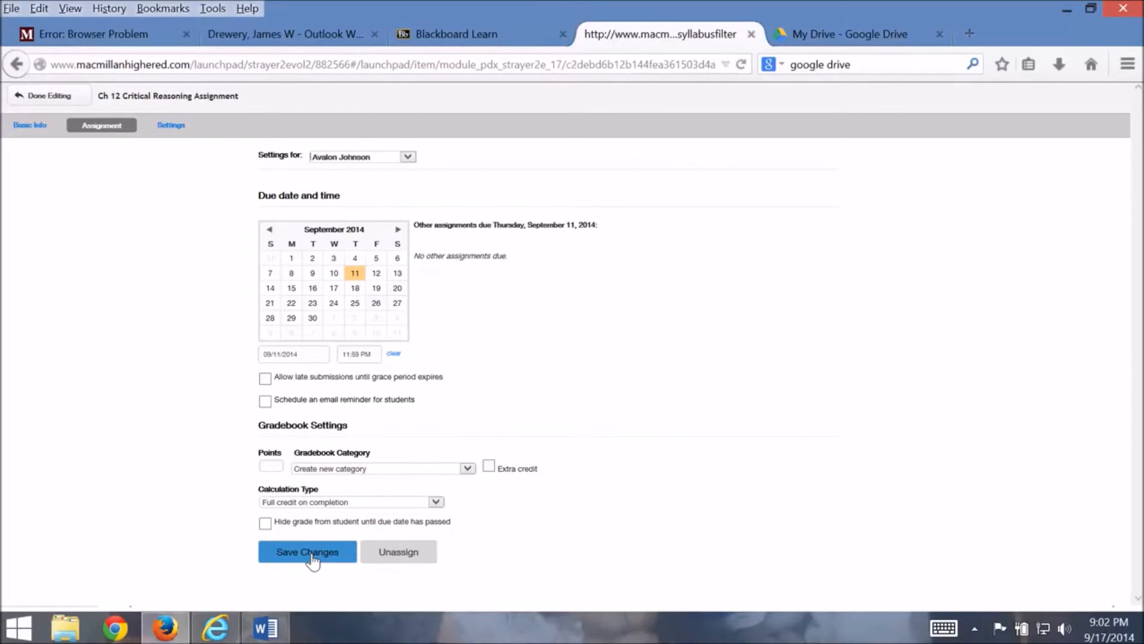
left_click(313, 557)
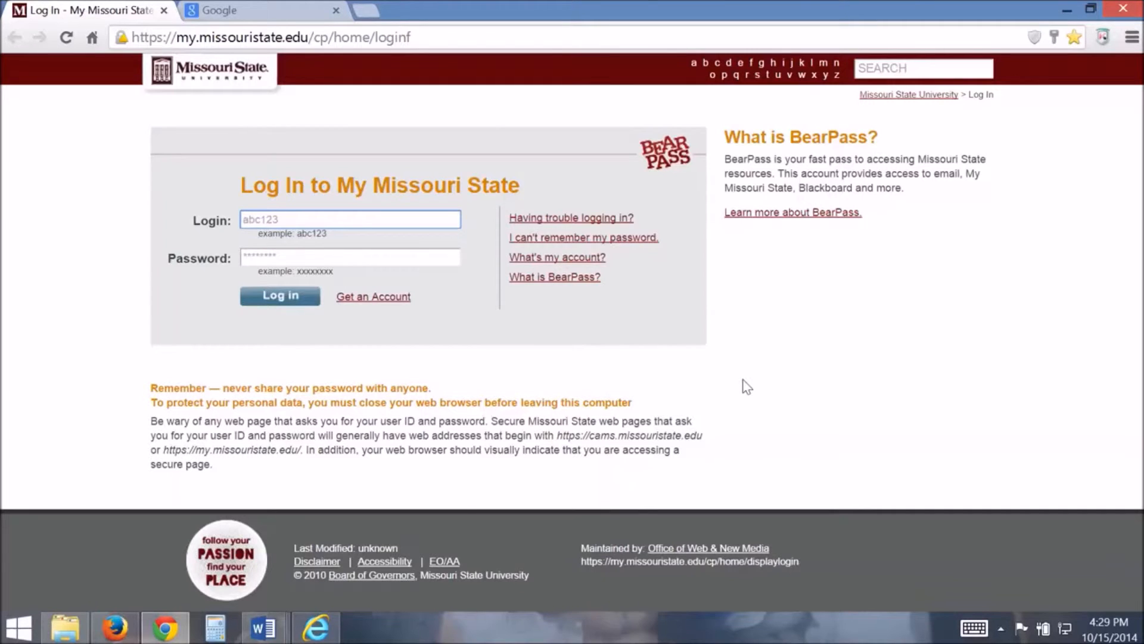
Switch to Firefox and open the Privacy section of its options
left_click(114, 627)
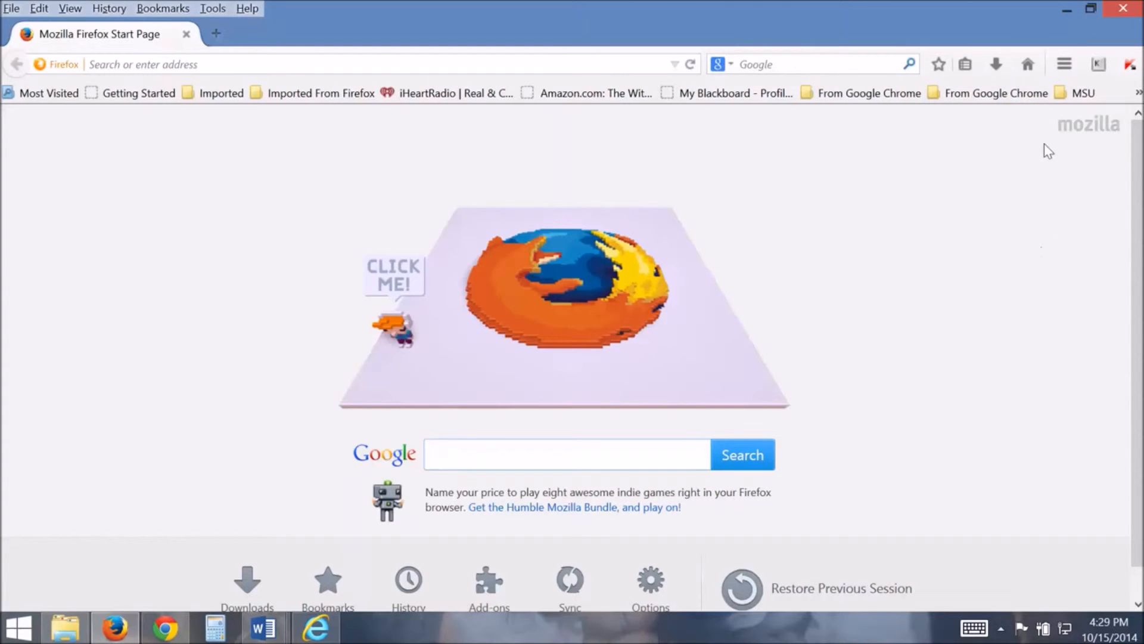
left_click(1067, 67)
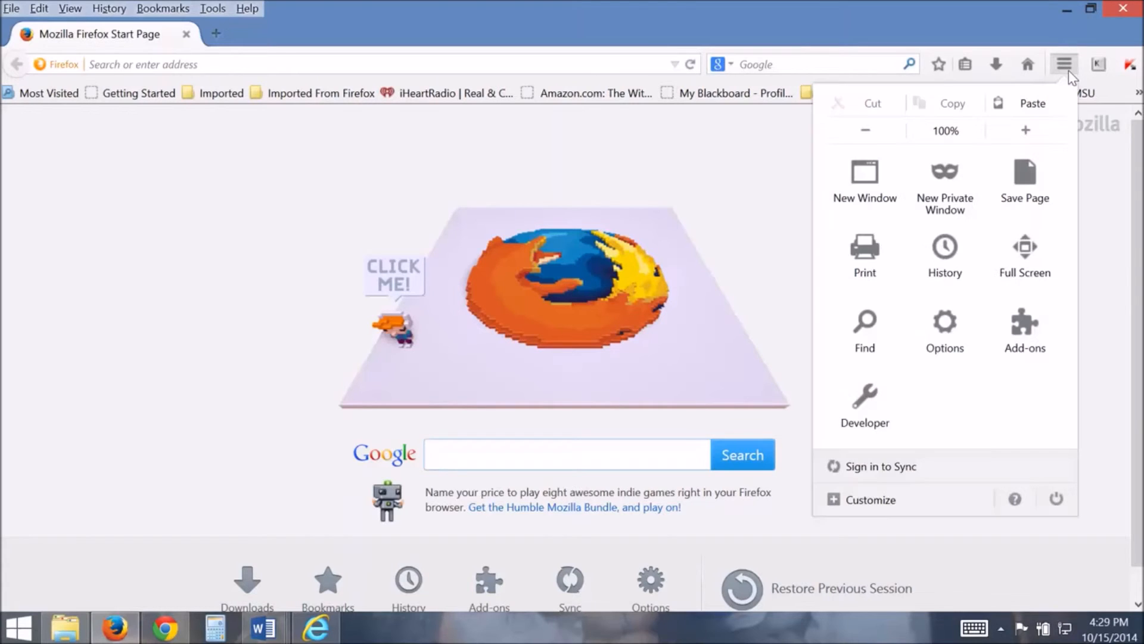
left_click(954, 349)
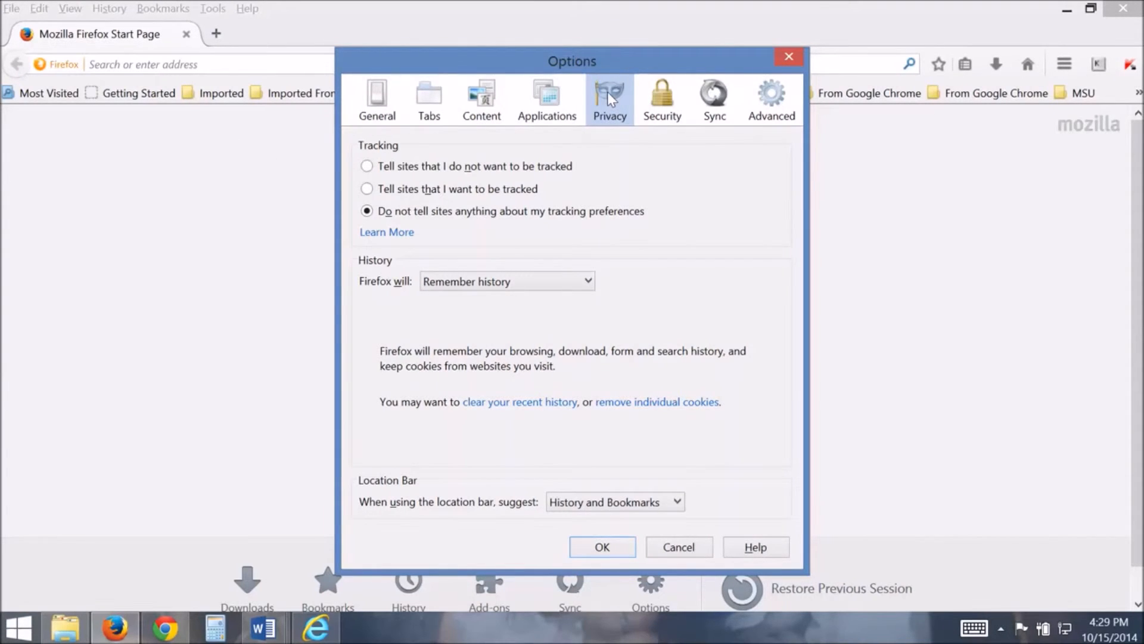
left_click(359, 96)
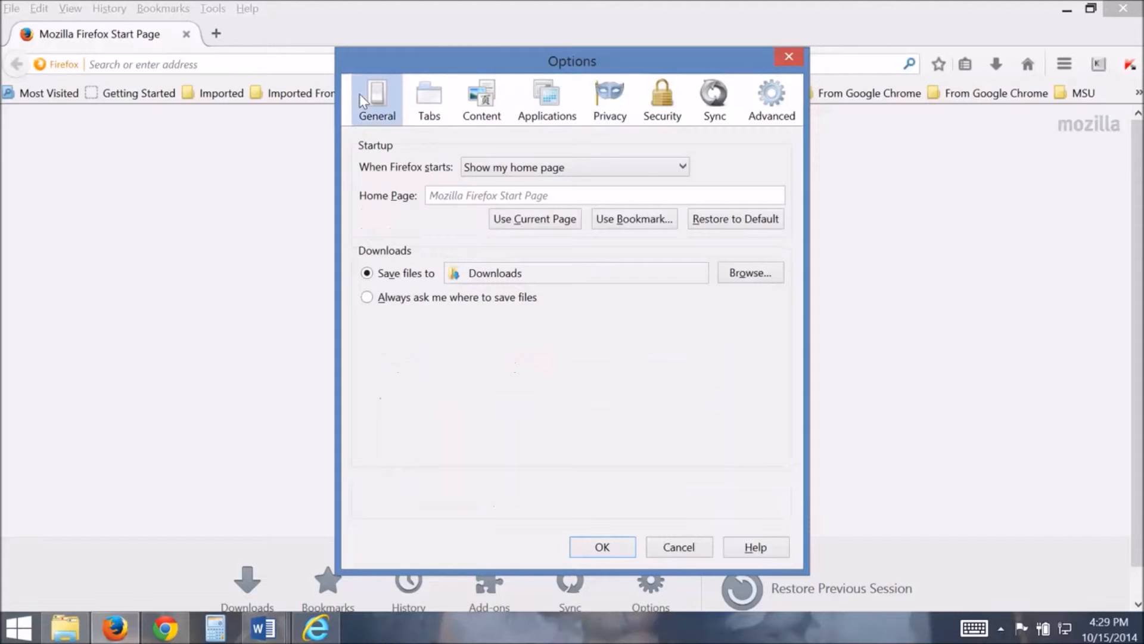
left_click(610, 102)
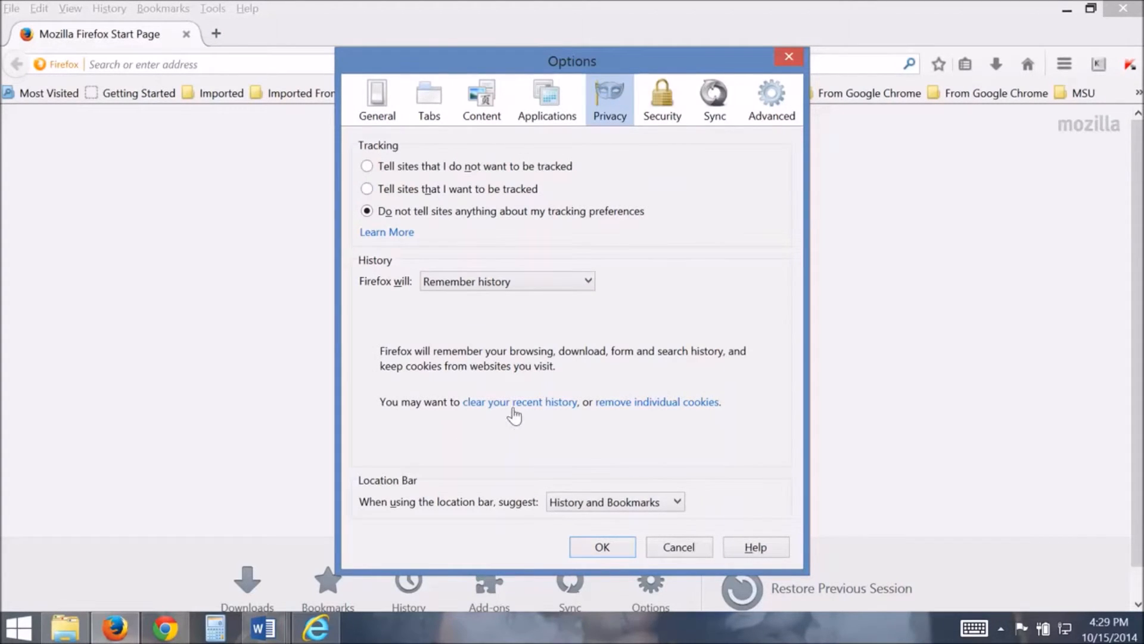
Clear today's browsing and download history, form and search history, and cache, accept the options and close Firefox
left_click(514, 406)
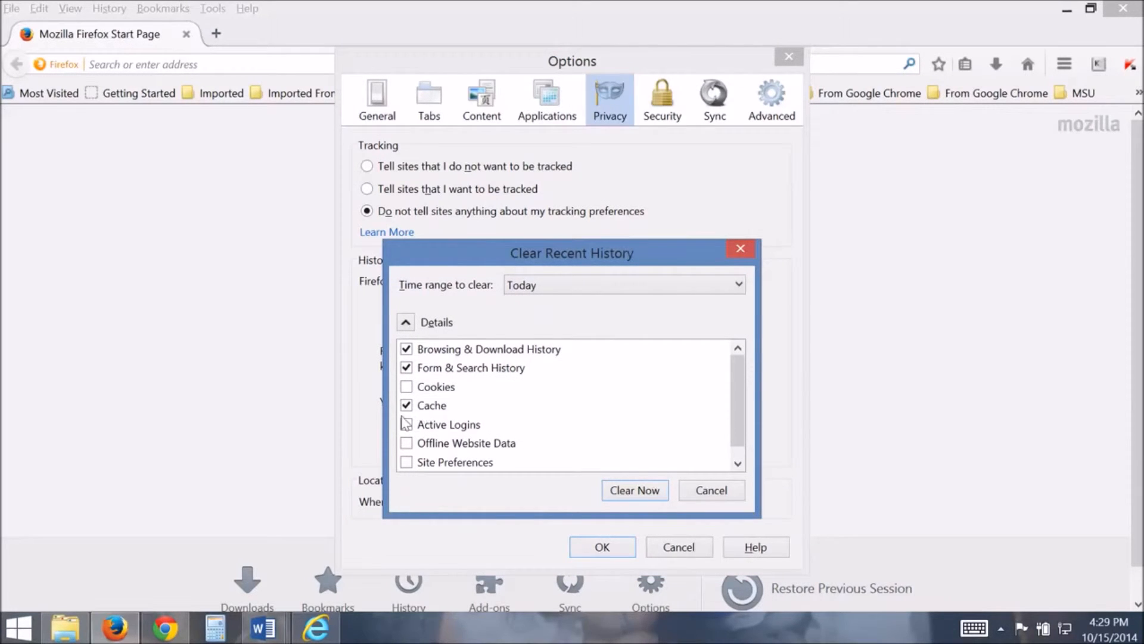
left_click(649, 495)
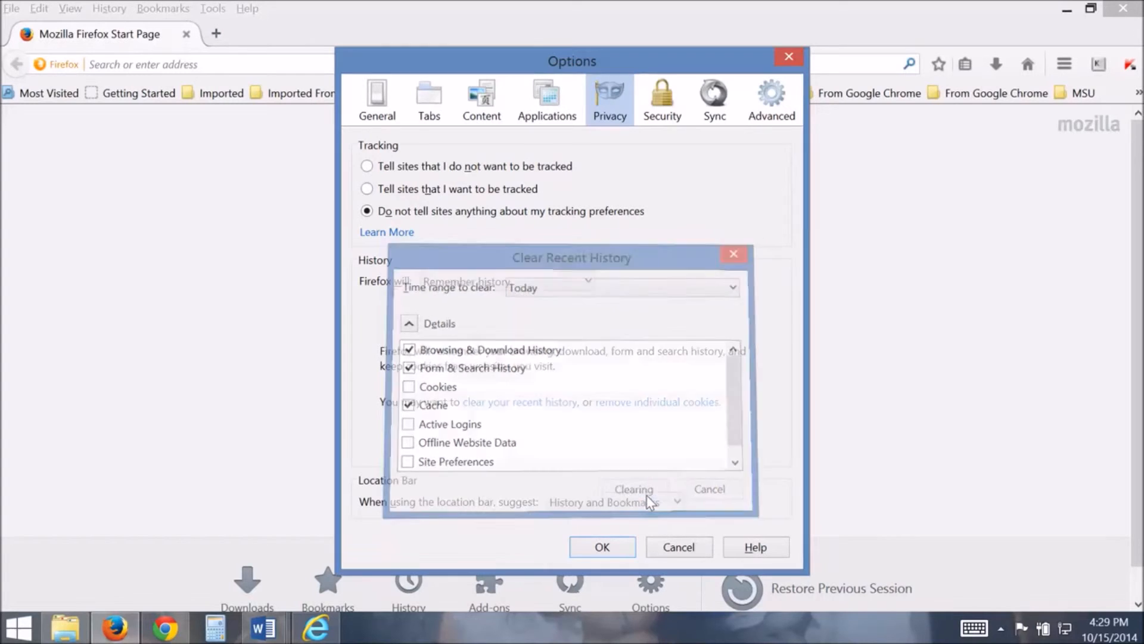
left_click(608, 549)
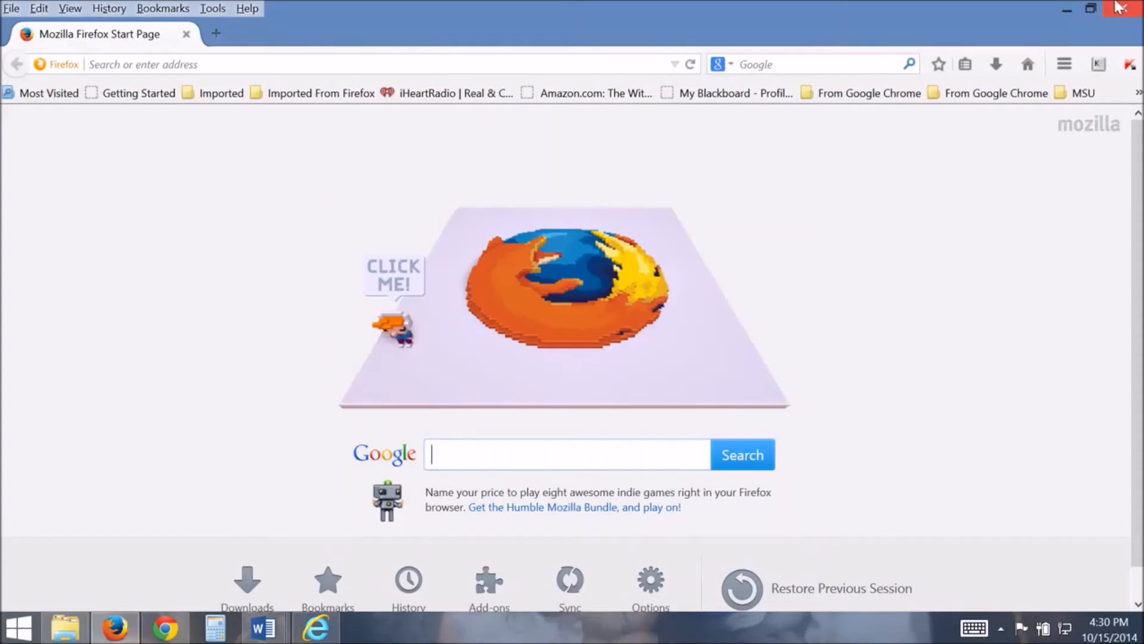
mouse_move(1119, 7)
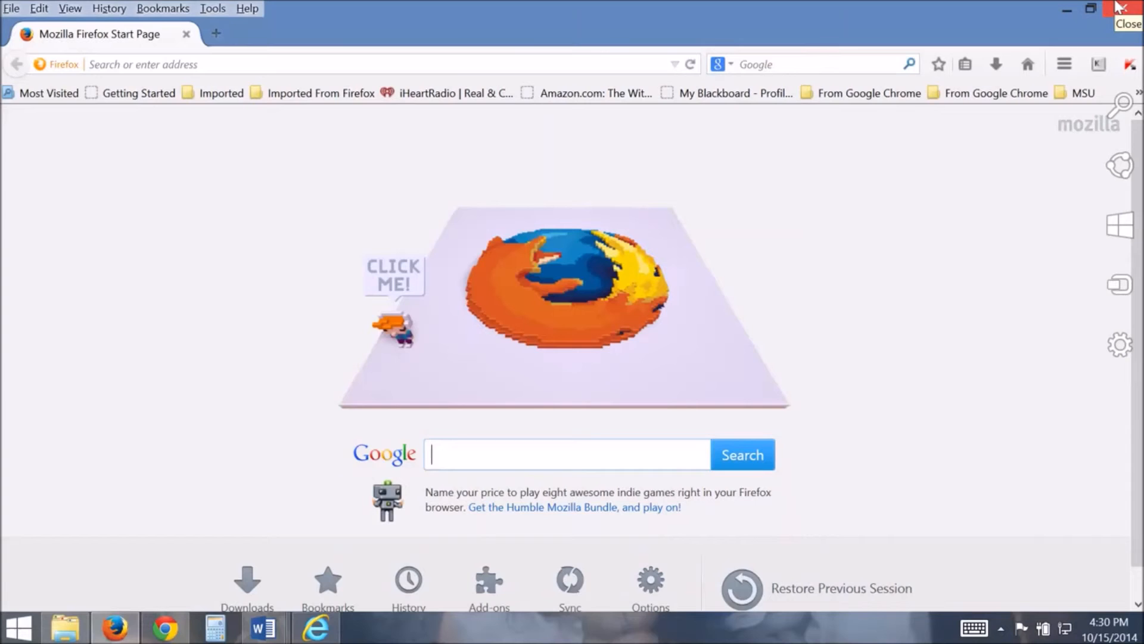
left_click(1119, 7)
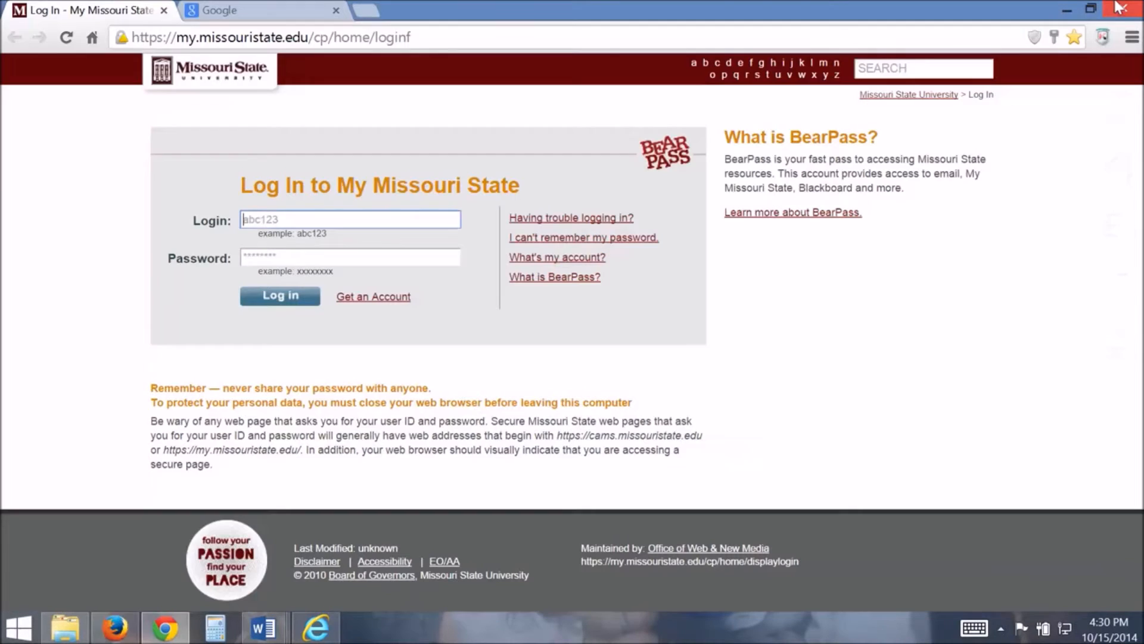
Switch to Google Chrome and open its browsing history page through the settings
left_click(174, 635)
left_click(165, 628)
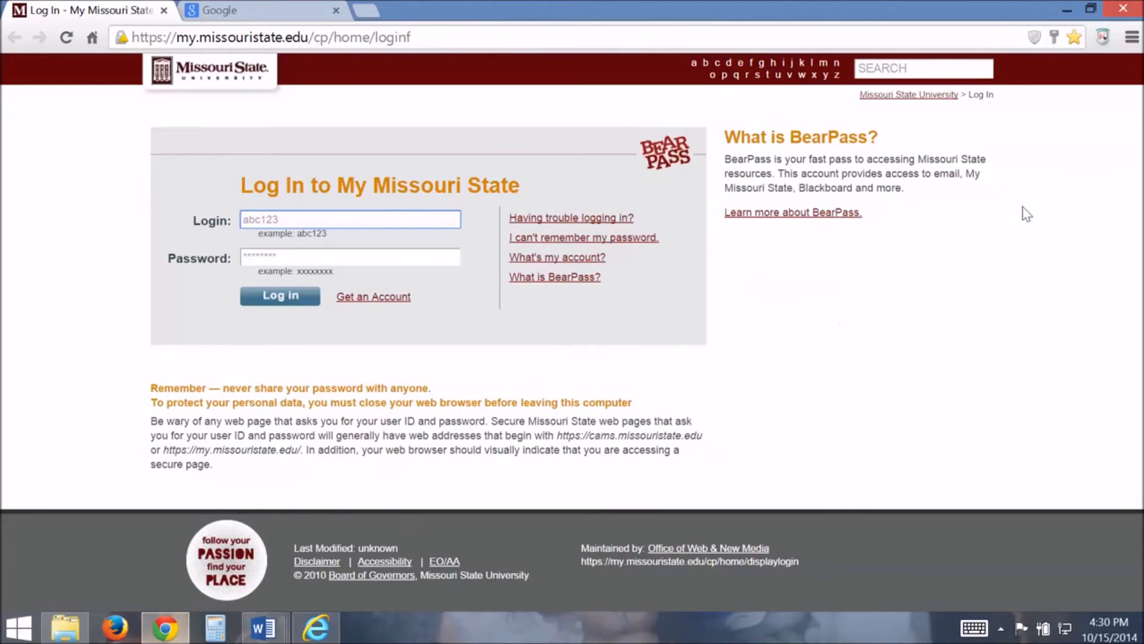
left_click(1133, 38)
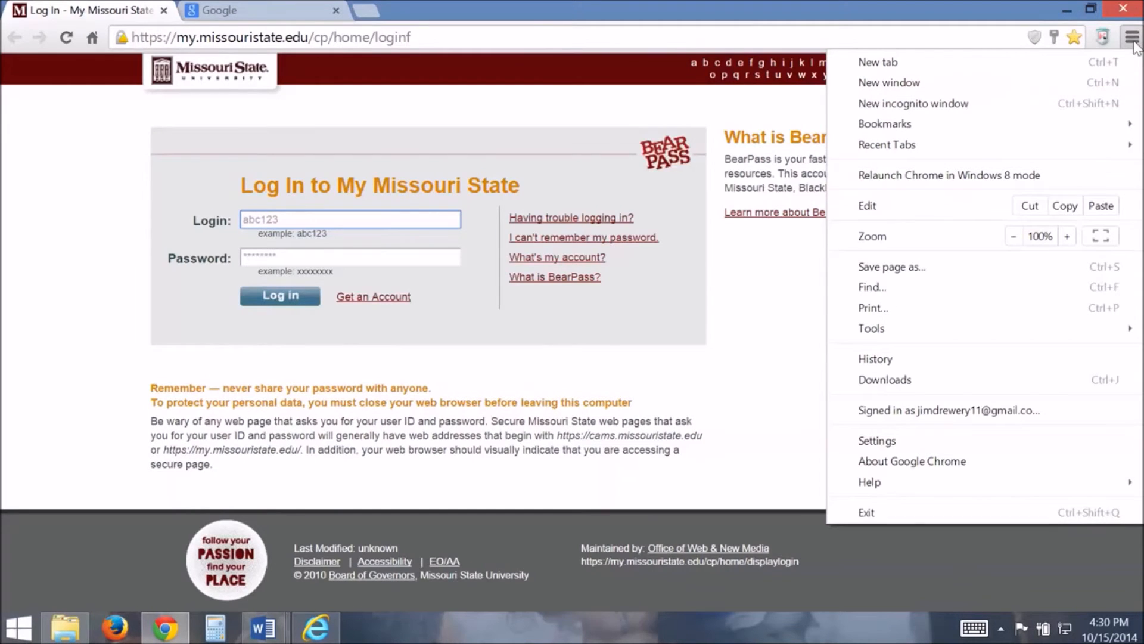
left_click(880, 442)
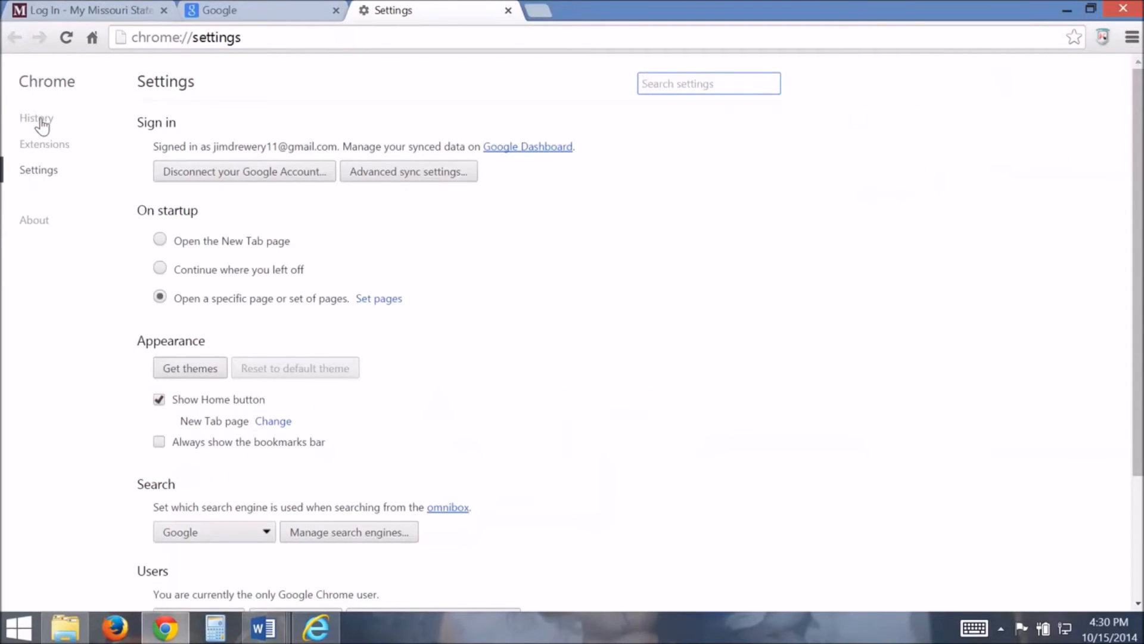
left_click(37, 118)
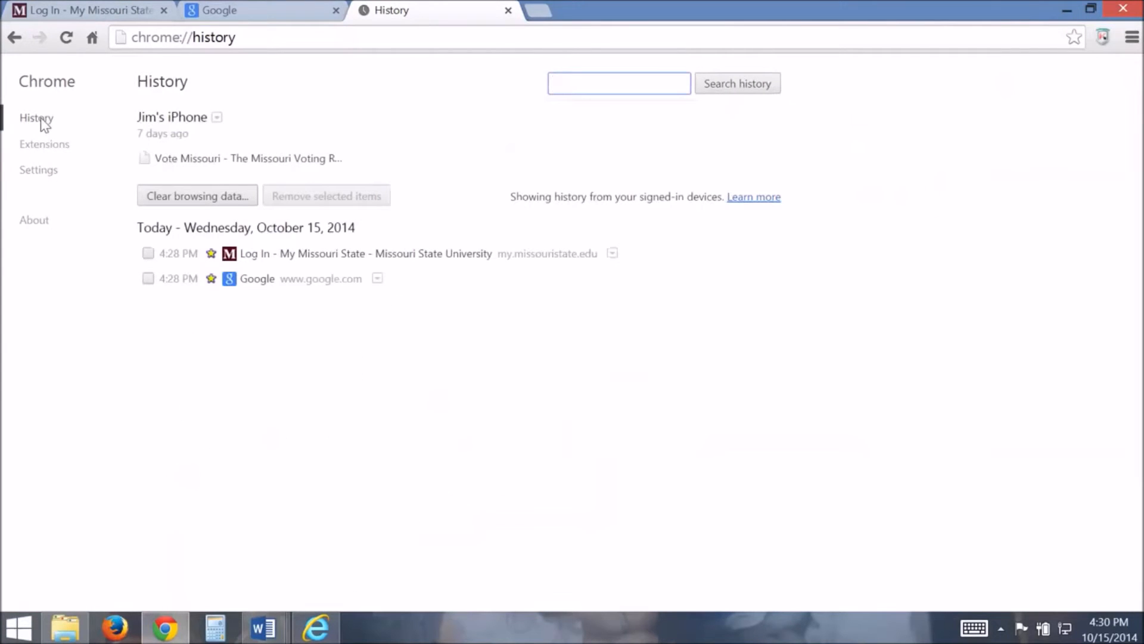
Clear browsing history, download history, cookies and cached images from the beginning of time, and close Chrome
left_click(181, 202)
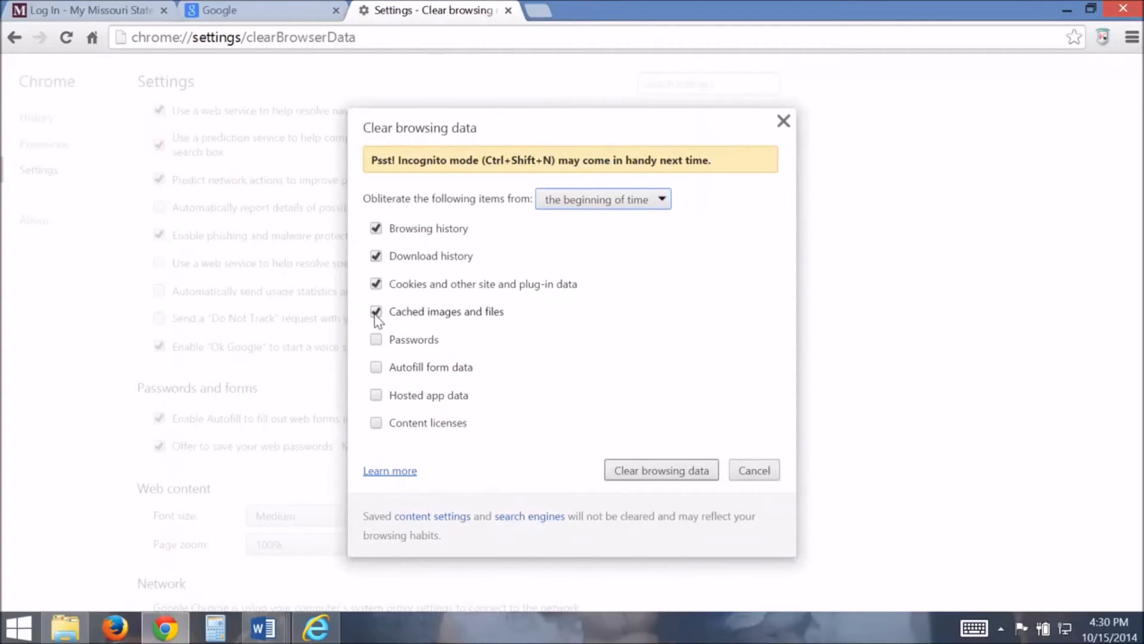
left_click(655, 474)
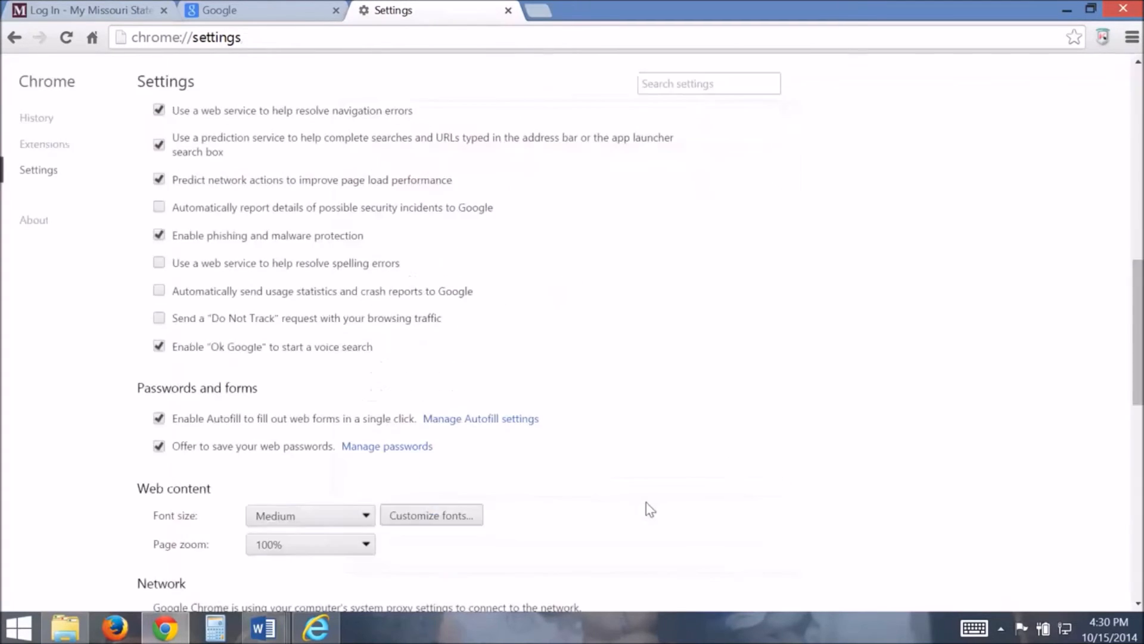
left_click(1129, 8)
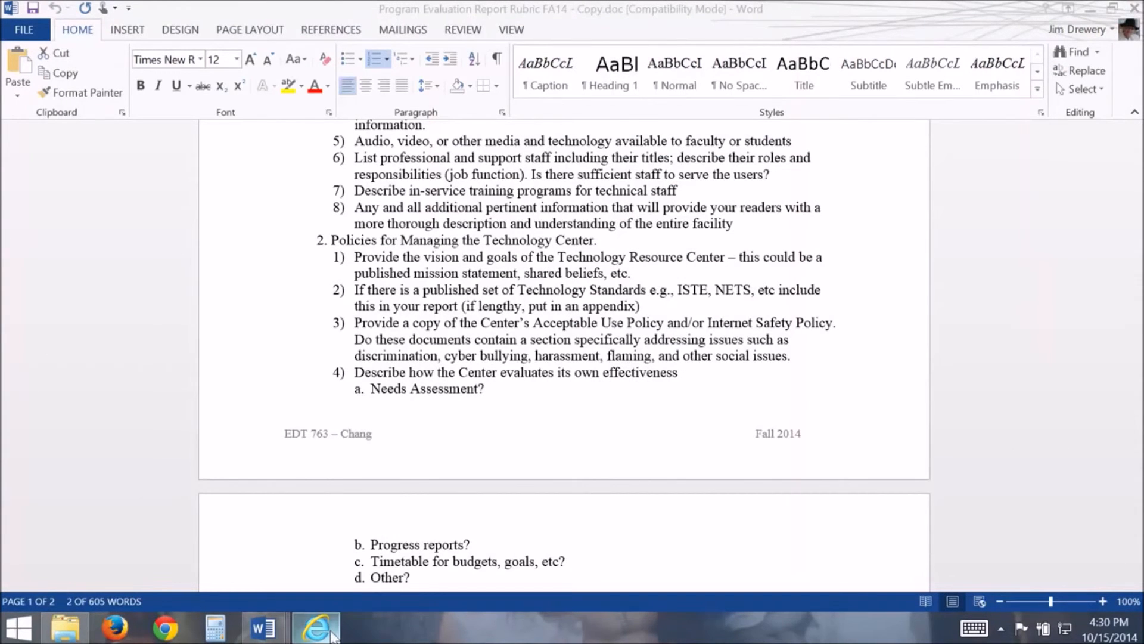
Switch to Internet Explorer and open its Internet options
right_click(326, 627)
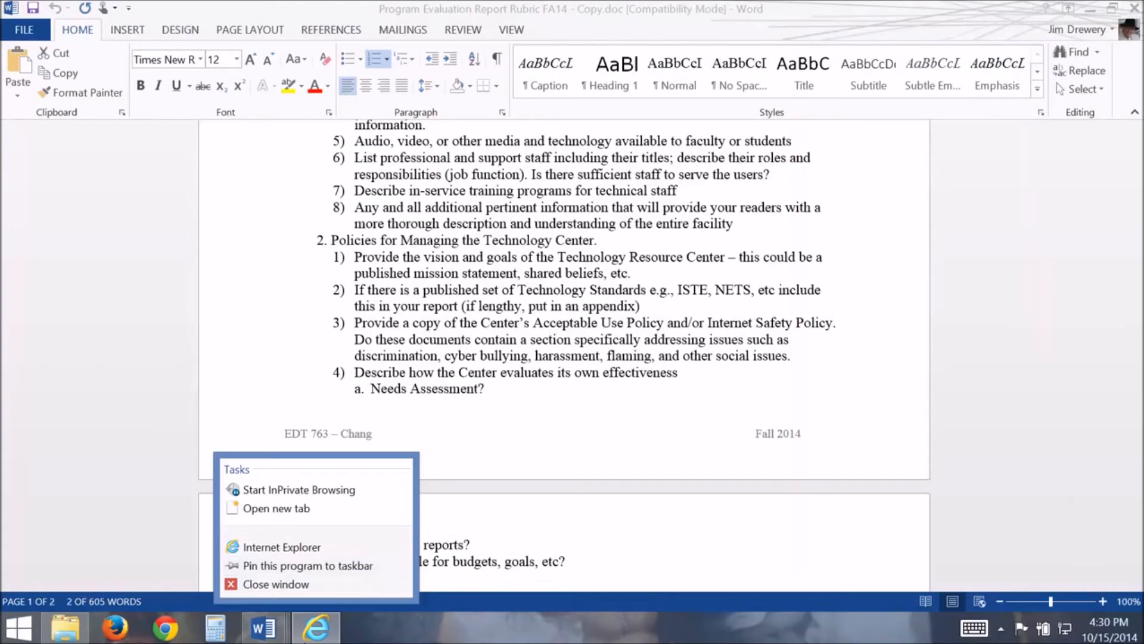
left_click(317, 629)
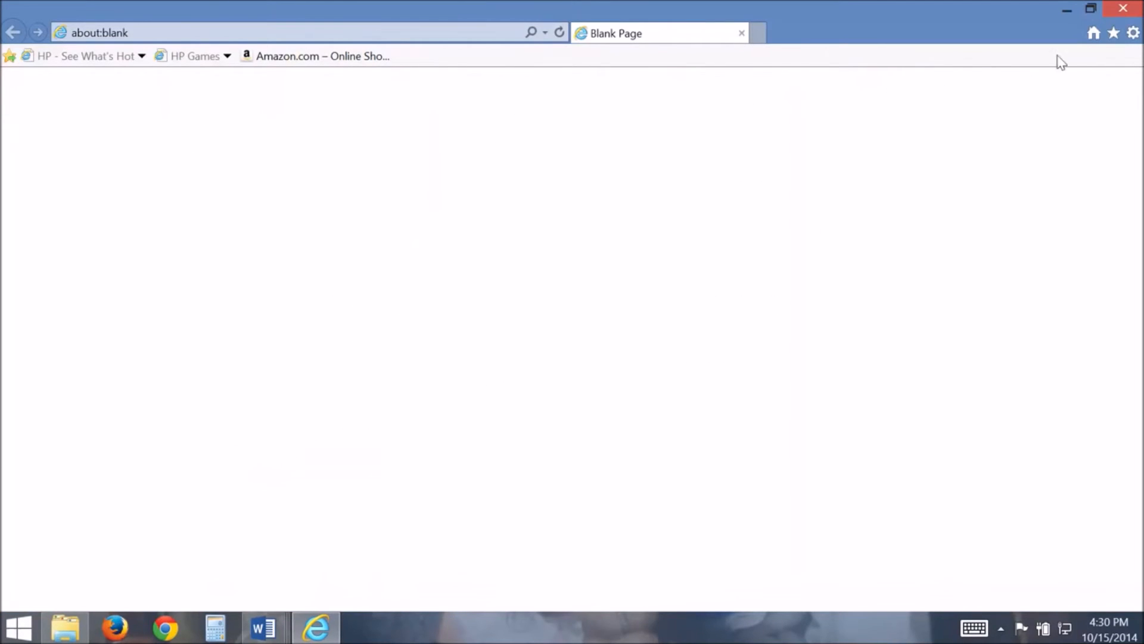
left_click(1135, 35)
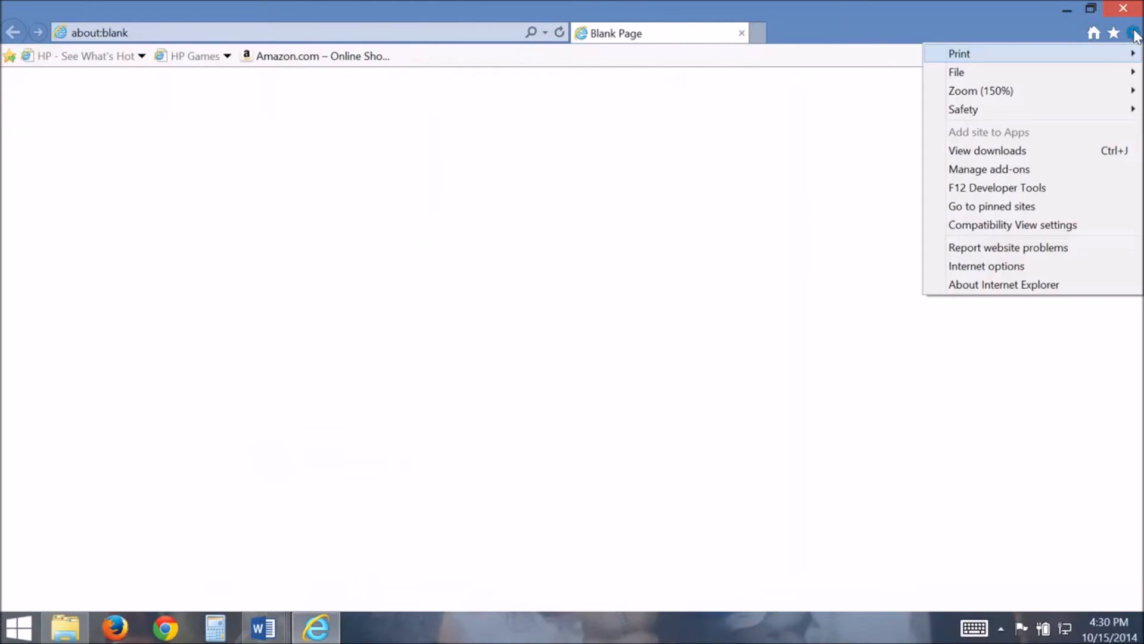
left_click(989, 269)
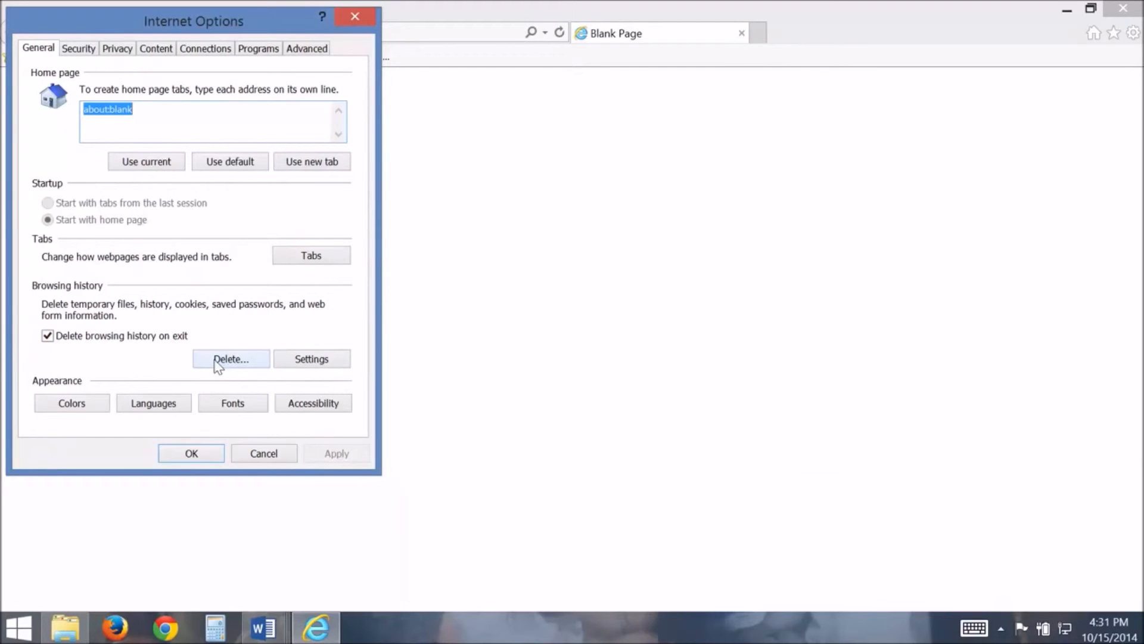
View the website data settings for temporary files and history retention, and close them
left_click(322, 361)
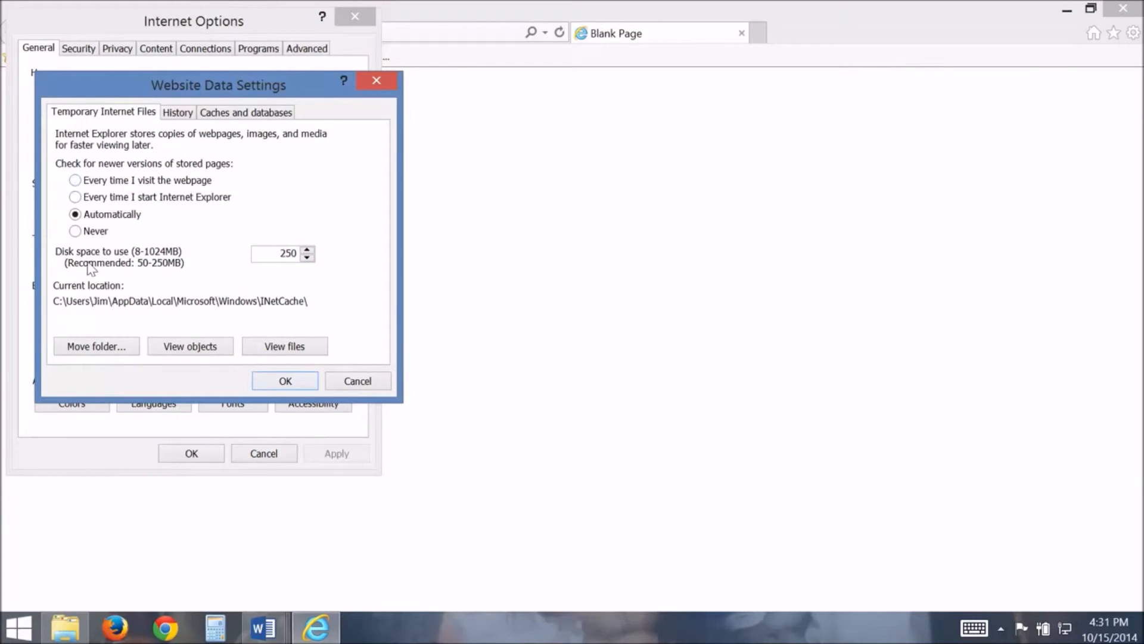
left_click(178, 111)
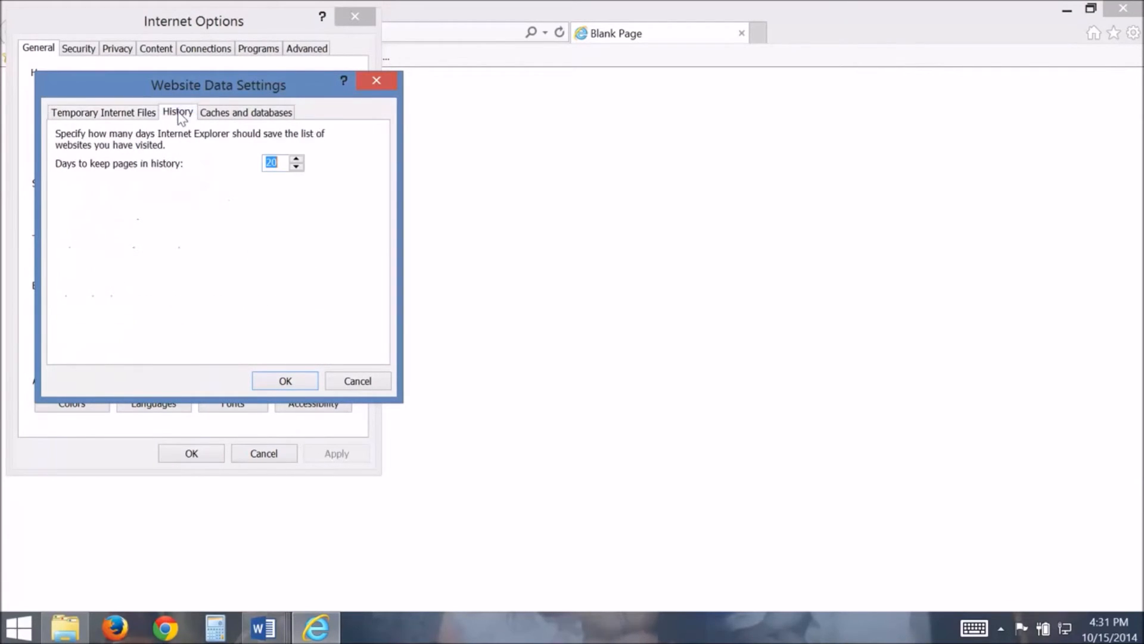
left_click(286, 382)
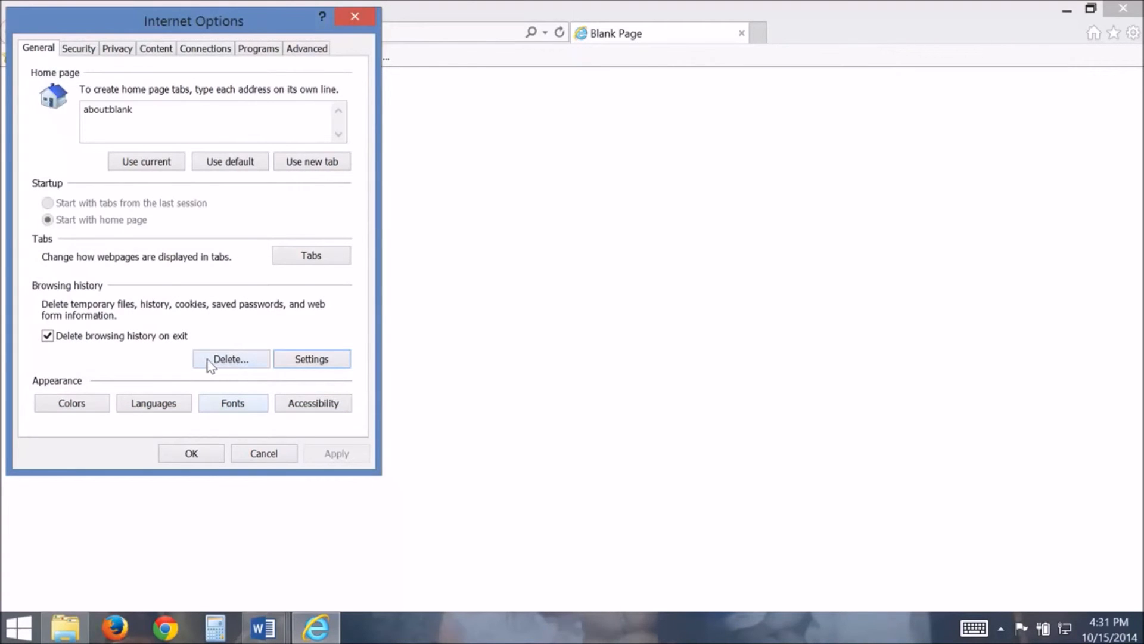
Delete the browsing history, covering temporary Internet files, cookies and history, while preserving Favorites website data
left_click(210, 363)
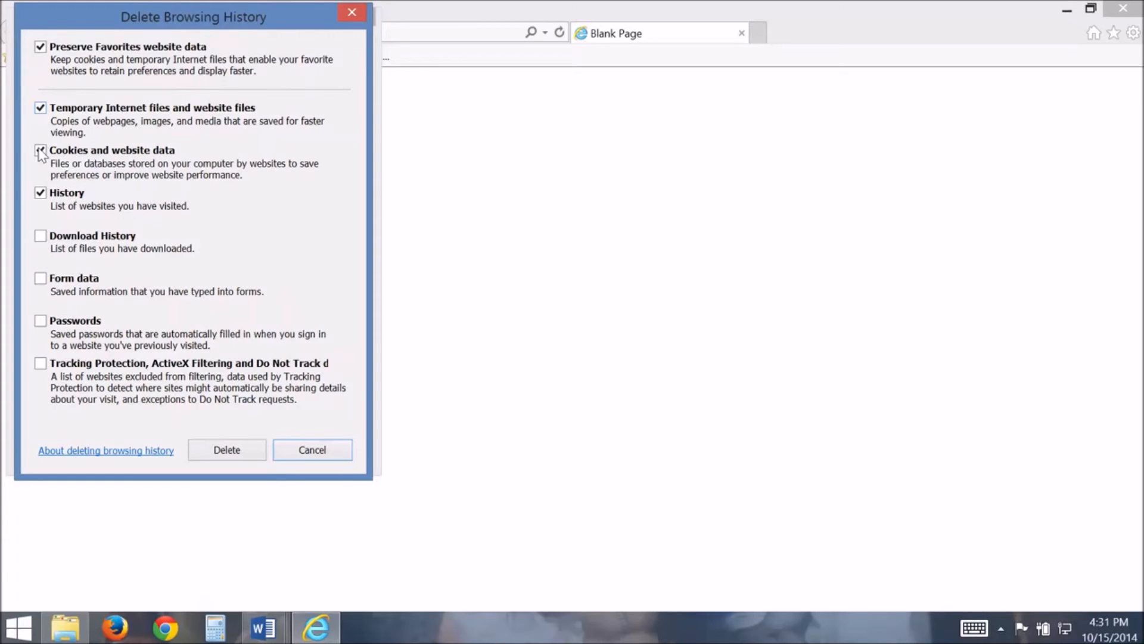
left_click(225, 450)
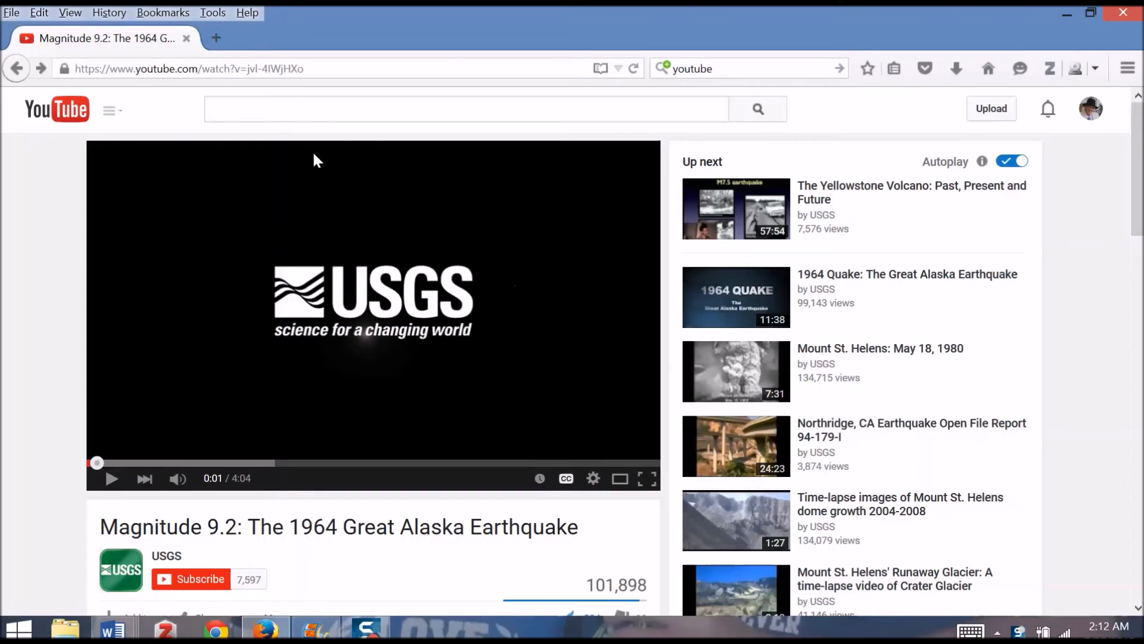
In Firefox, insert "ss" directly before "youtube" in the 1964 Great Alaska Earthquake video's address and load the resulting download page
left_click(135, 69)
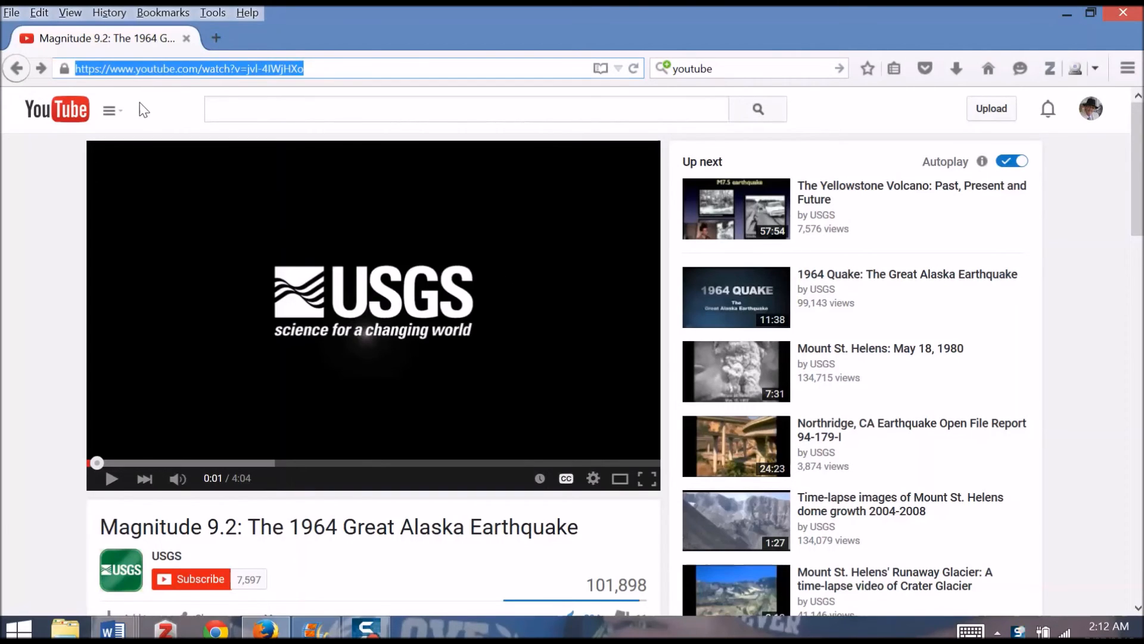
left_click(139, 67)
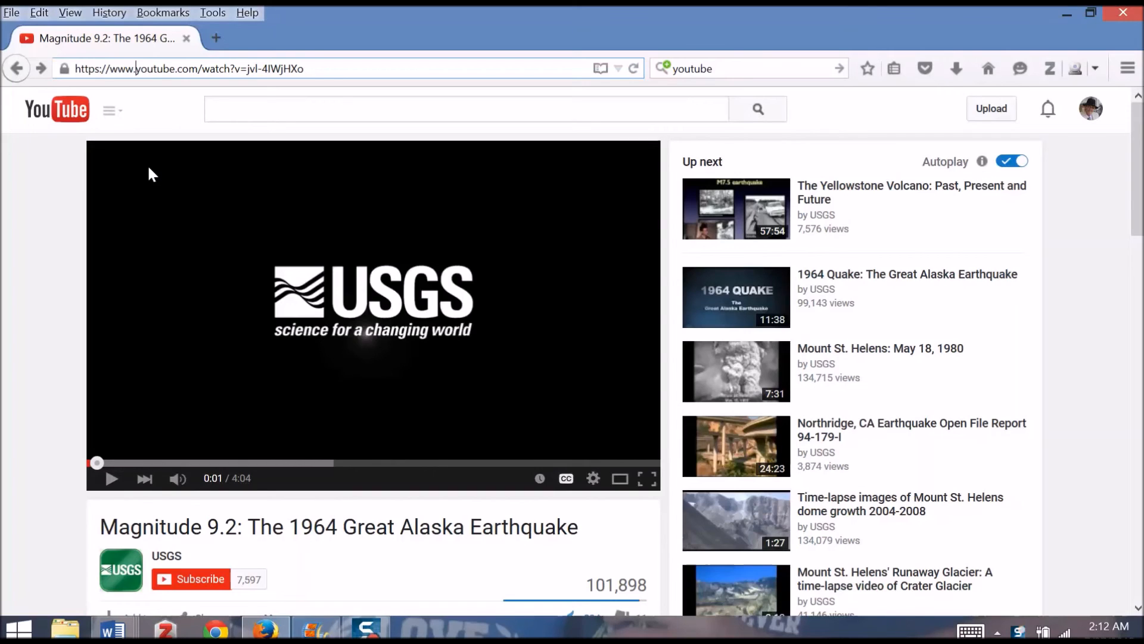
left_click(135, 69)
type("ss")
key("Return")
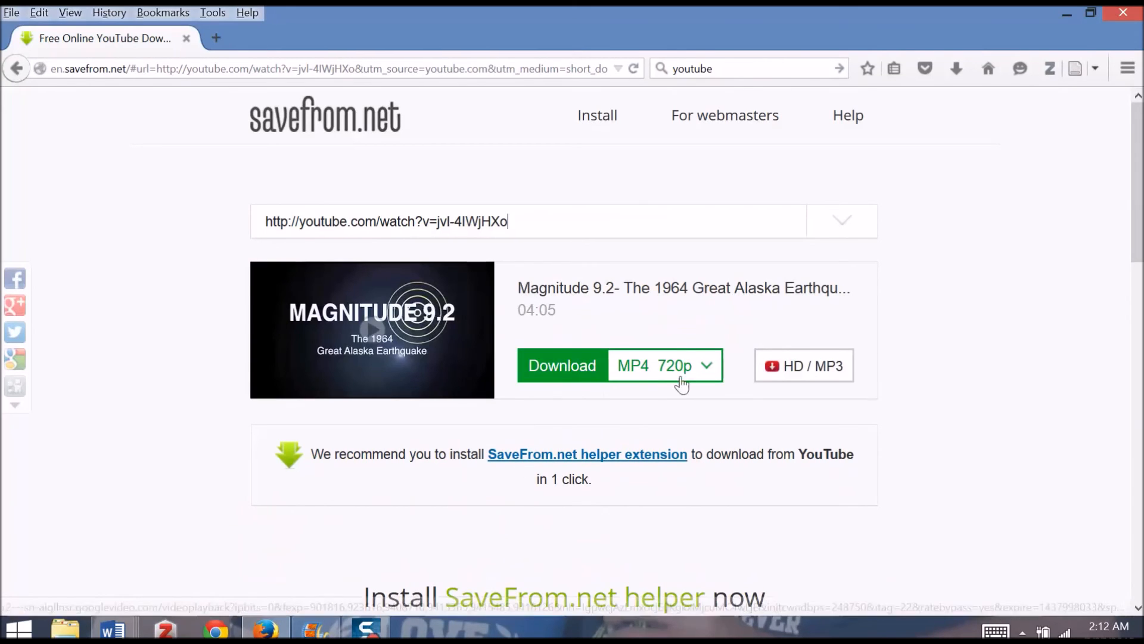
Check the available download formats, then download the earthquake video as MP4 720p and save it in the Video Prod folder
left_click(707, 367)
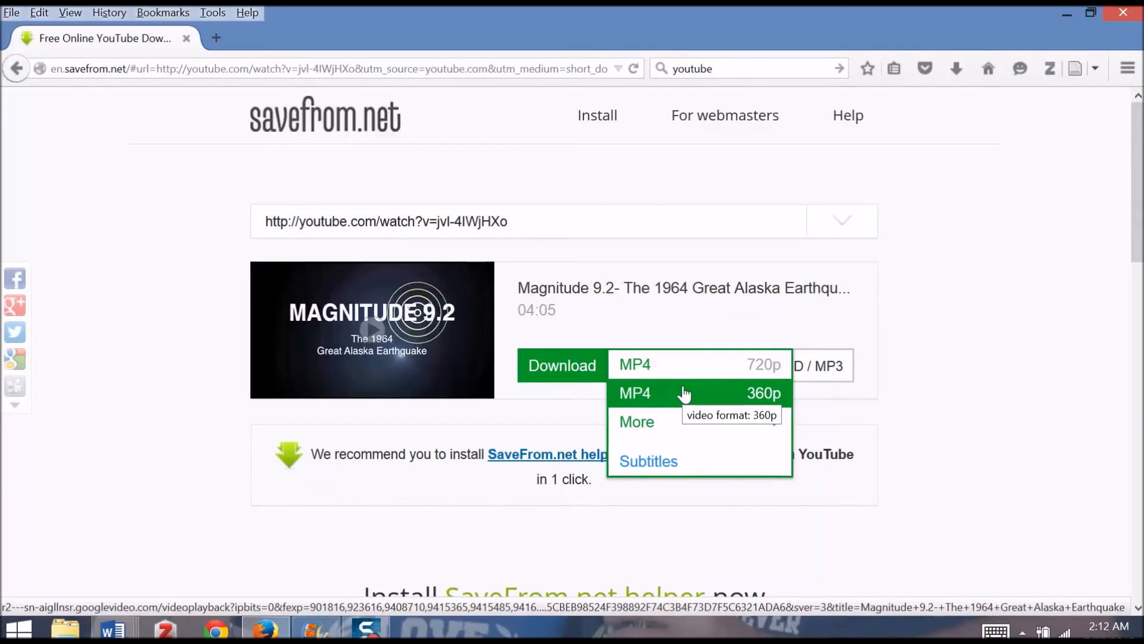
left_click(562, 368)
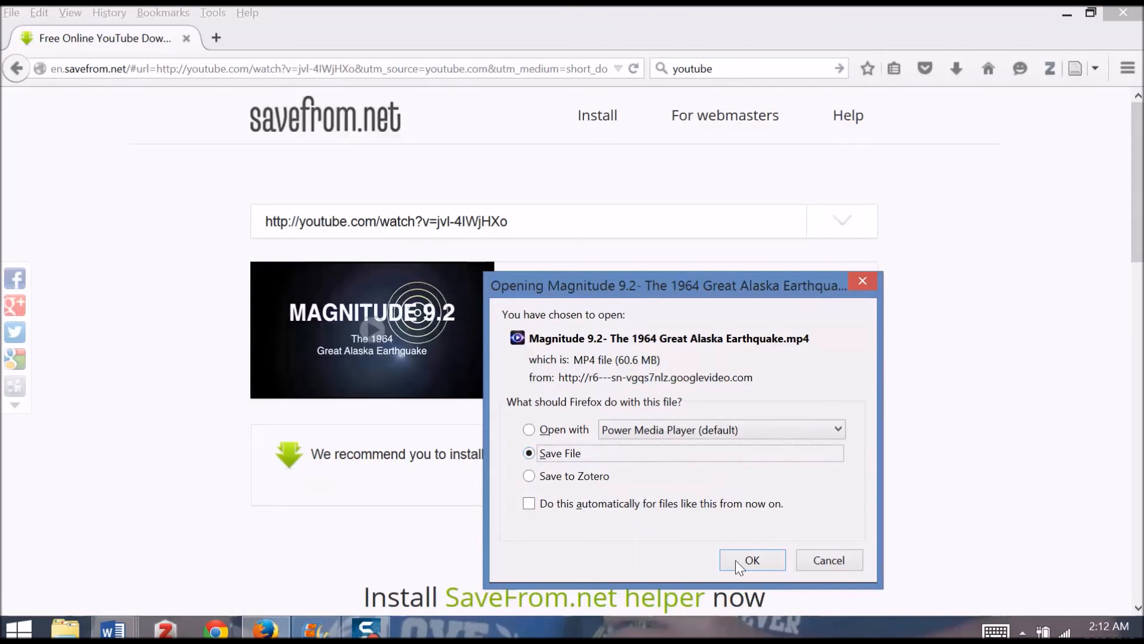
left_click(765, 566)
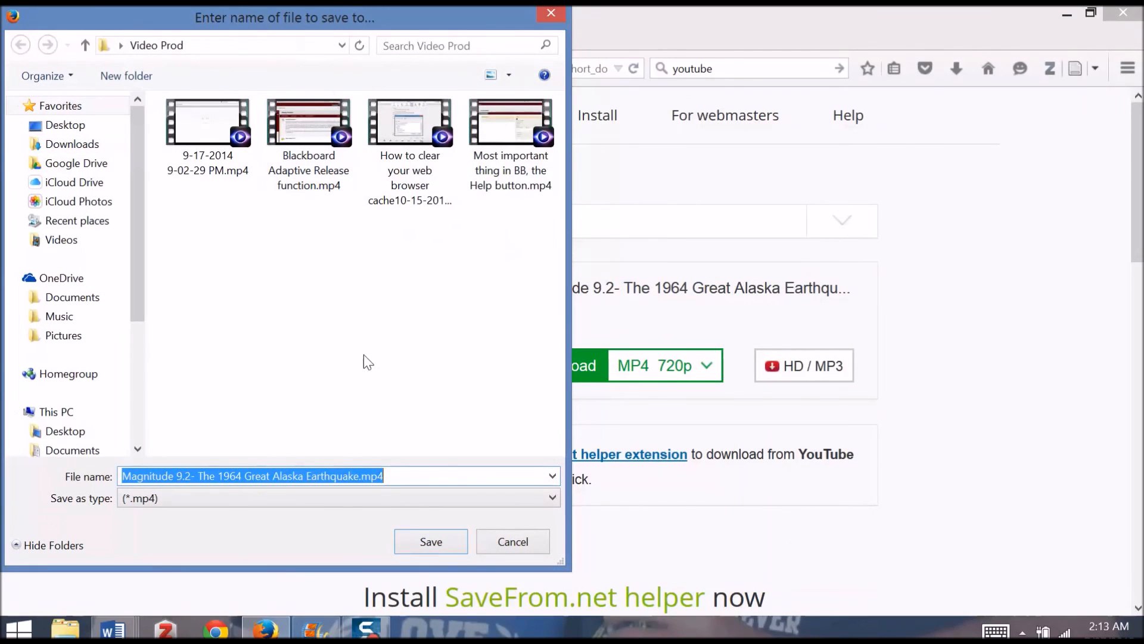
left_click(433, 541)
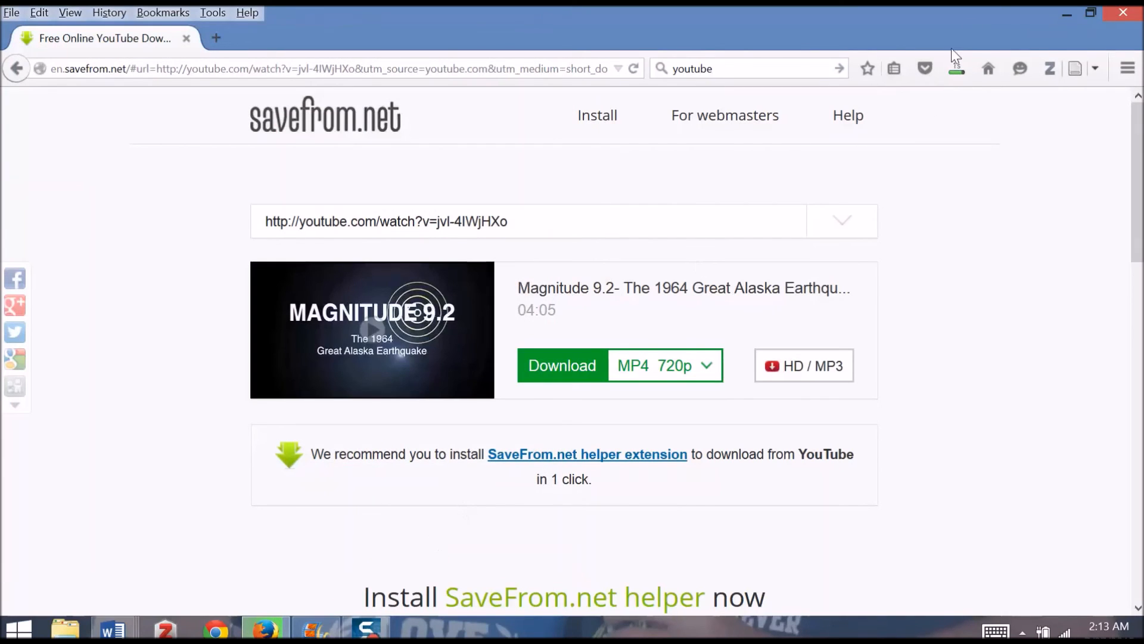
Show the newly downloaded earthquake video in its containing folder from the browser's download list
left_click(958, 67)
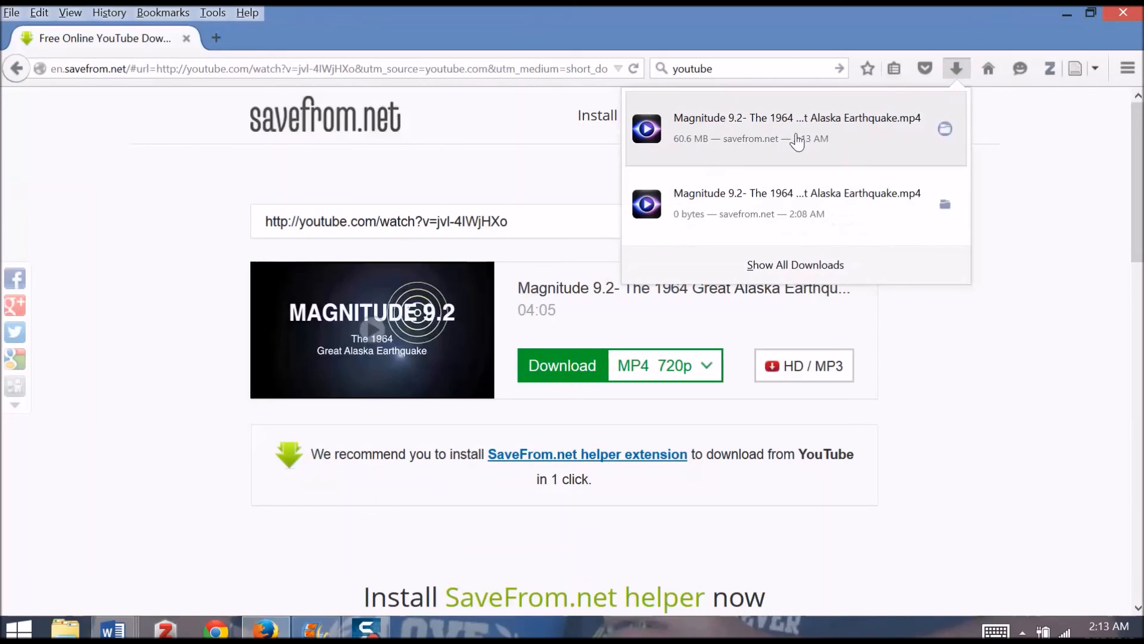
right_click(795, 139)
left_click(857, 167)
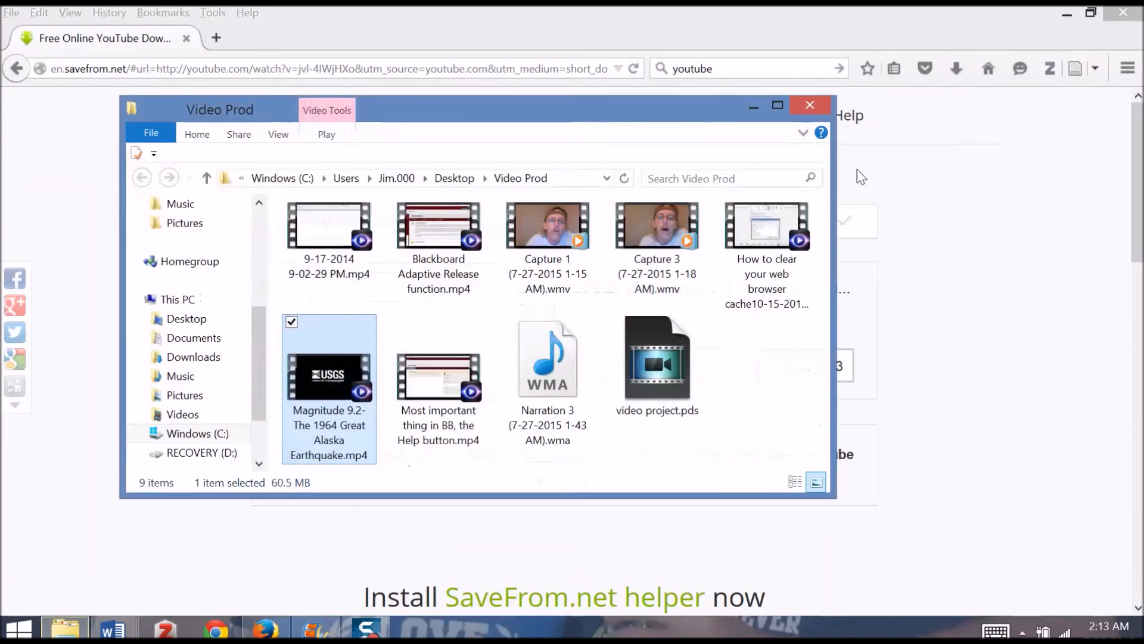